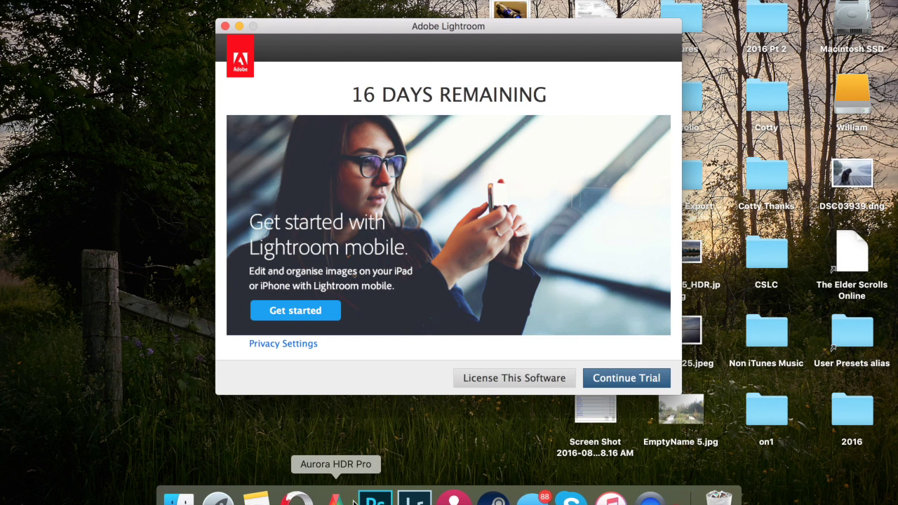
Continue the Lightroom trial and show the 2016 folder's photos in the Library grid.
left_click(609, 380)
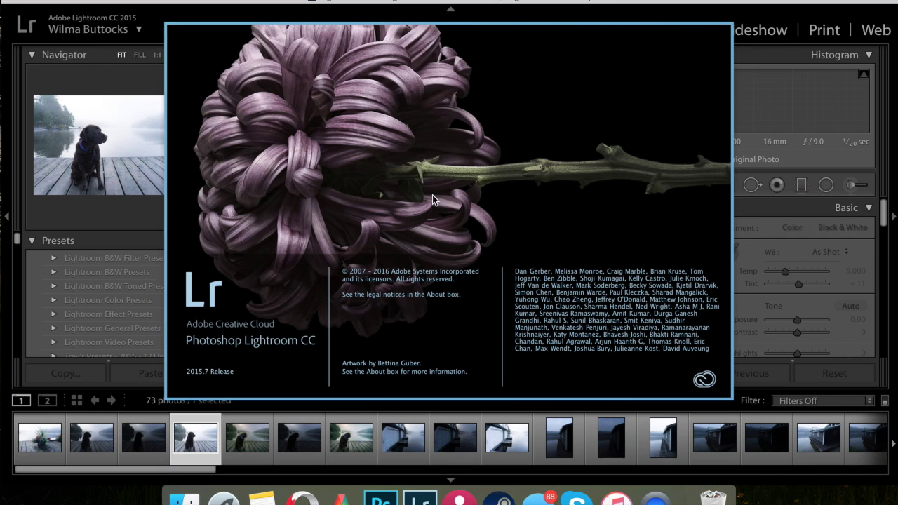
left_click(40, 2)
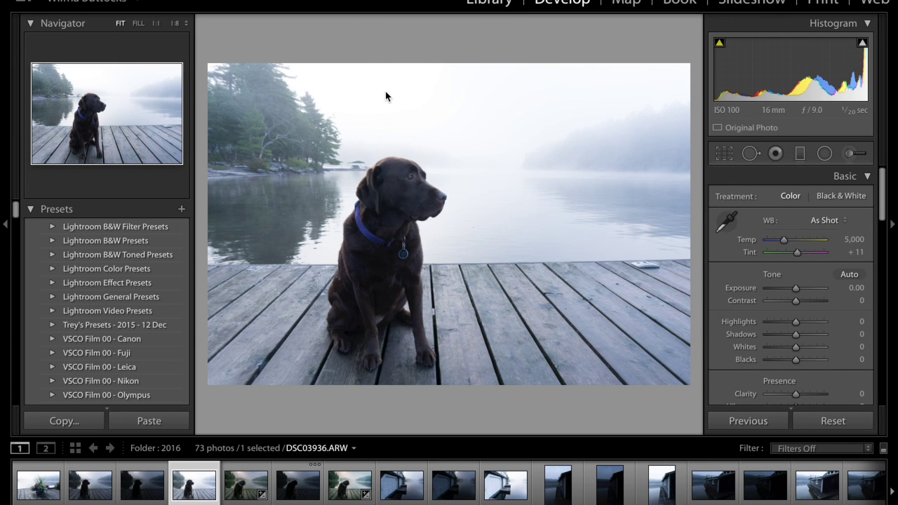
left_click(488, 4)
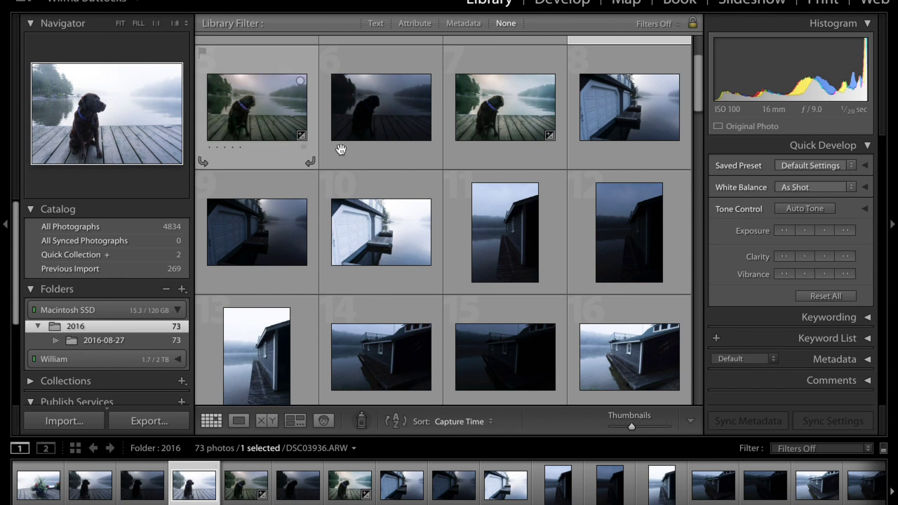
scroll(366, 185, "up", 2)
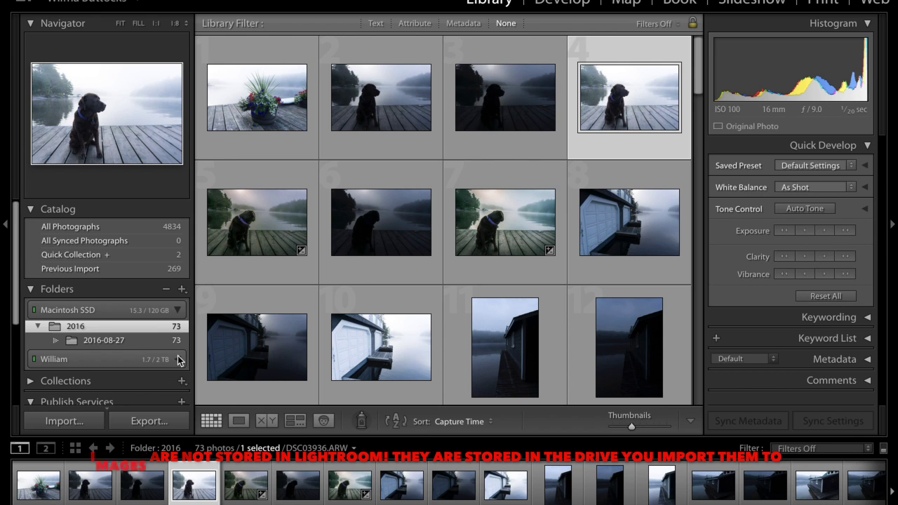
Start an import and browse the photos in the second drive's To HDD folder as the source.
left_click(92, 420)
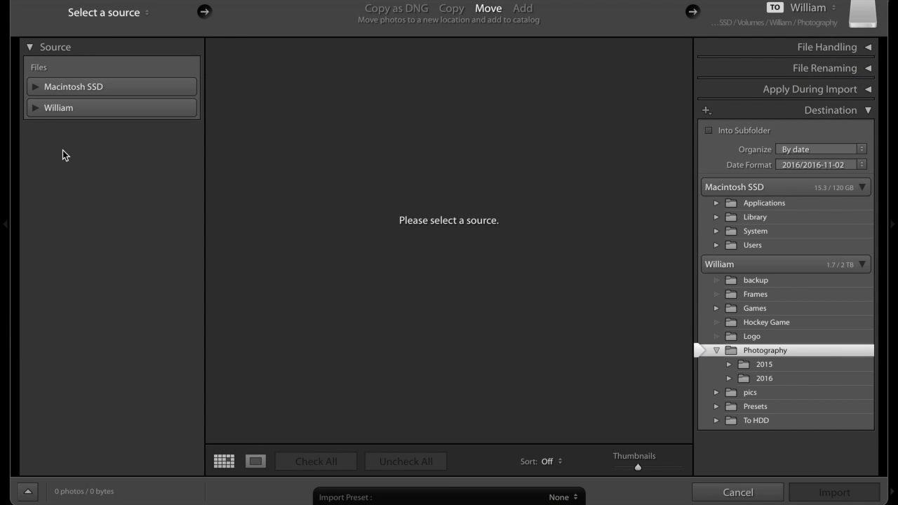
left_click(46, 106)
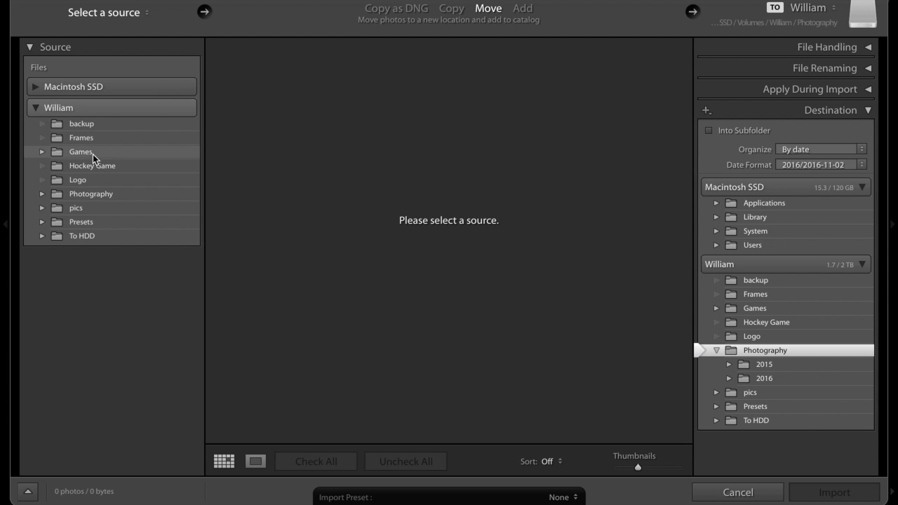
left_click(91, 238)
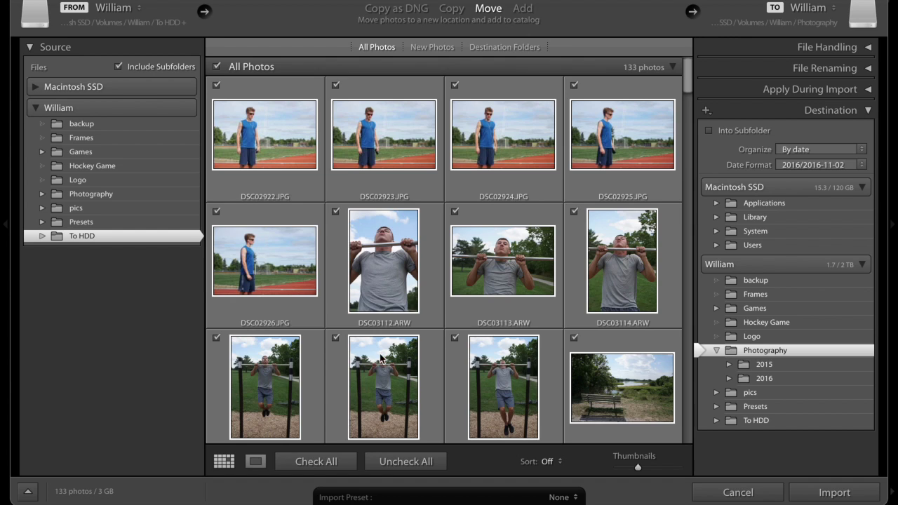
scroll(380, 354, "down", 20)
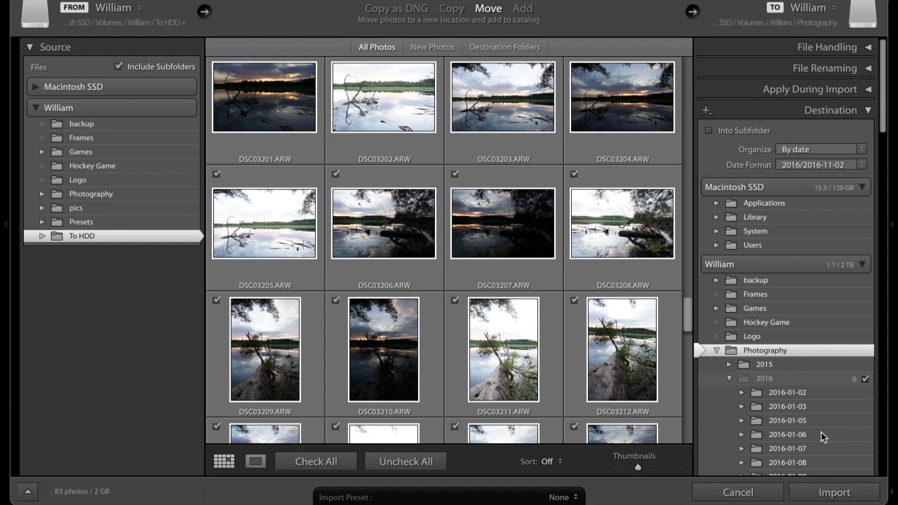
Review the dated 2016 destination folders under Photography and close the import without importing anything.
scroll(769, 376, "down", 2)
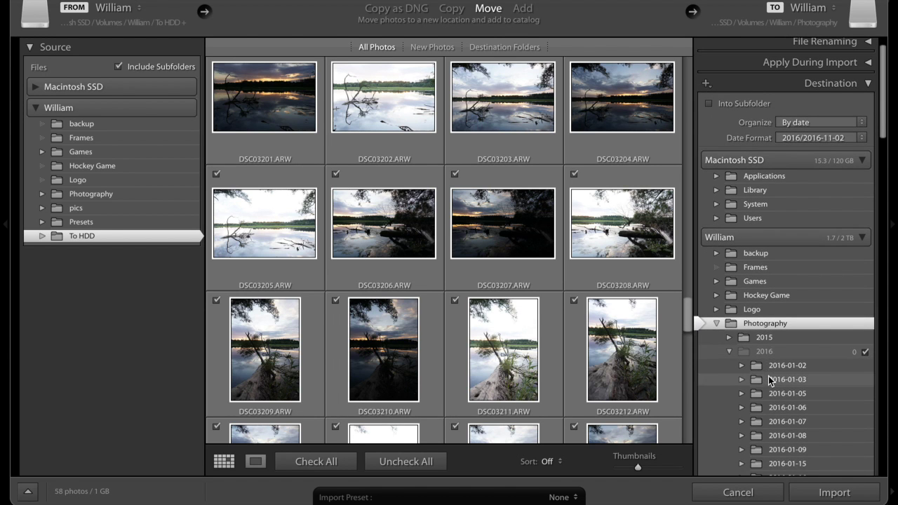
scroll(761, 387, "down", 2)
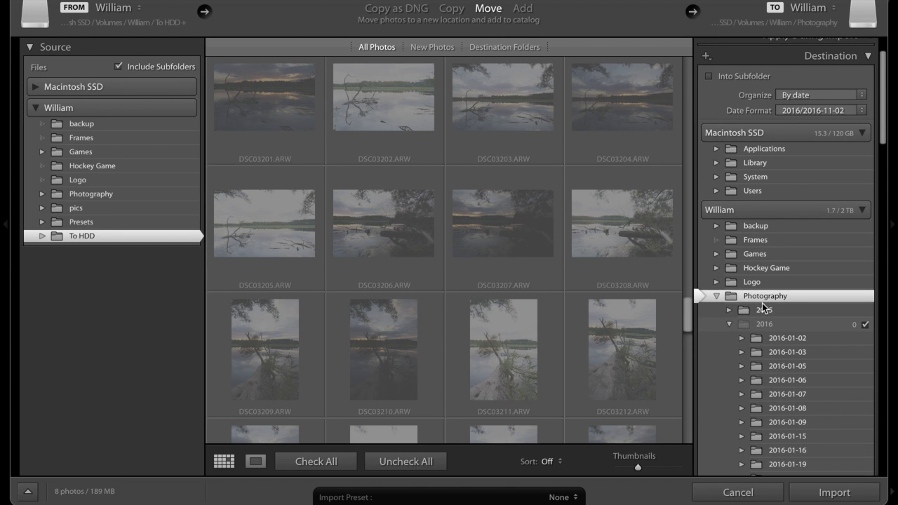
scroll(761, 343, "down", 5)
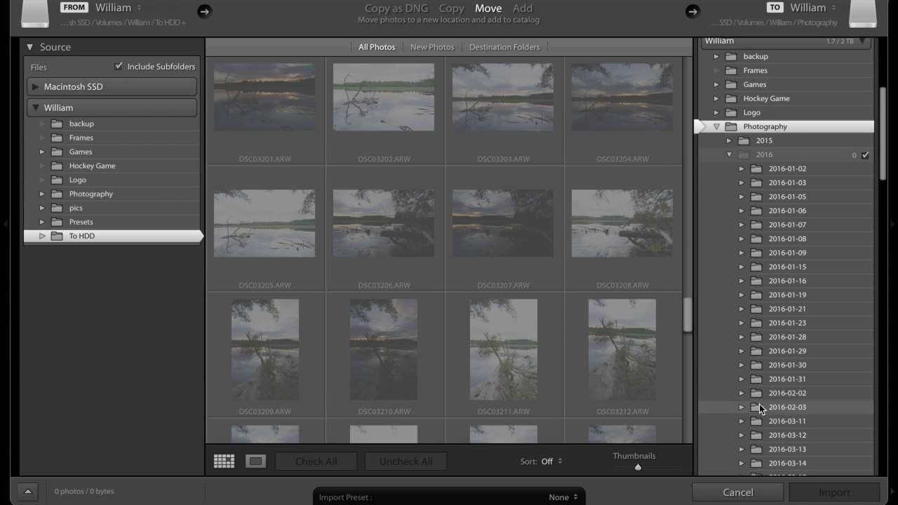
scroll(759, 404, "down", 3)
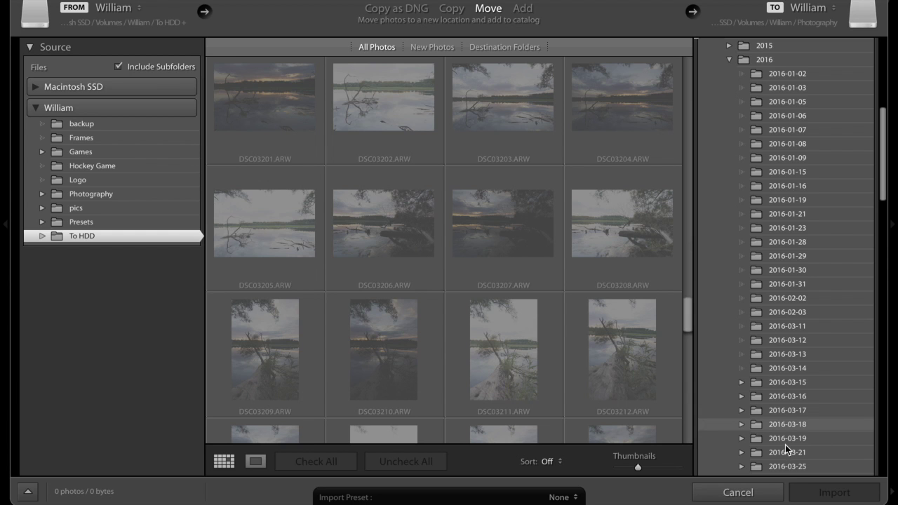
scroll(799, 333, "down", 20)
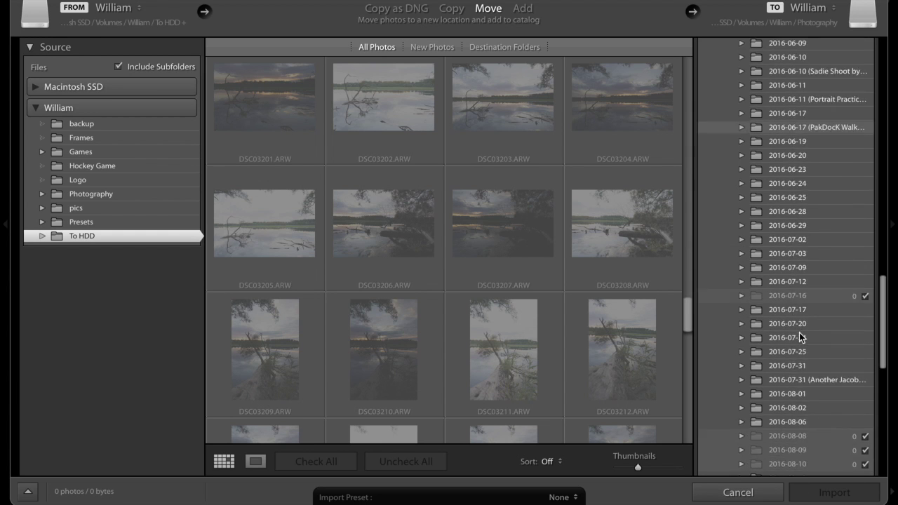
left_click(729, 493)
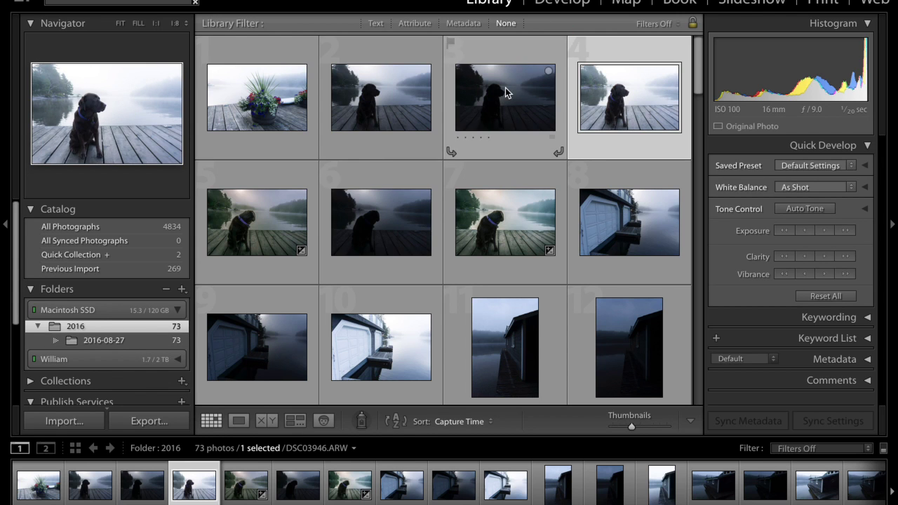
Expand the second drive's folder list and collapse the Macintosh SSD folder list.
left_click(57, 341)
left_click(177, 359)
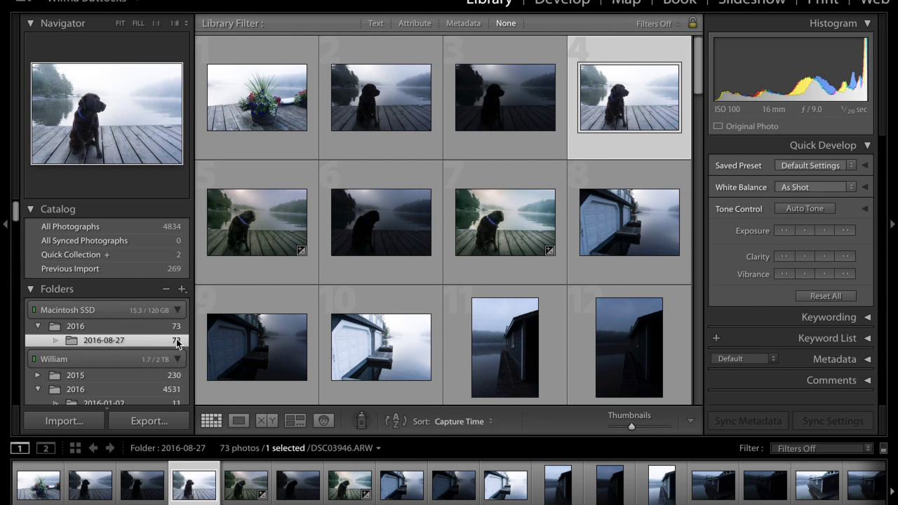
left_click(179, 313)
scroll(115, 341, "down", 3)
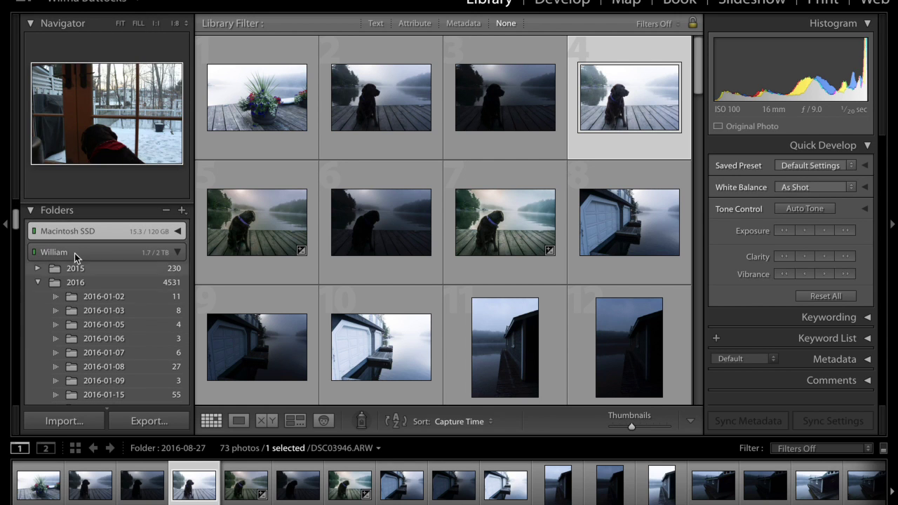
left_click(38, 270)
left_click(39, 270)
Browse the early January 2016 folders and display the photos of the 2016-01-02 folder.
left_click(102, 337)
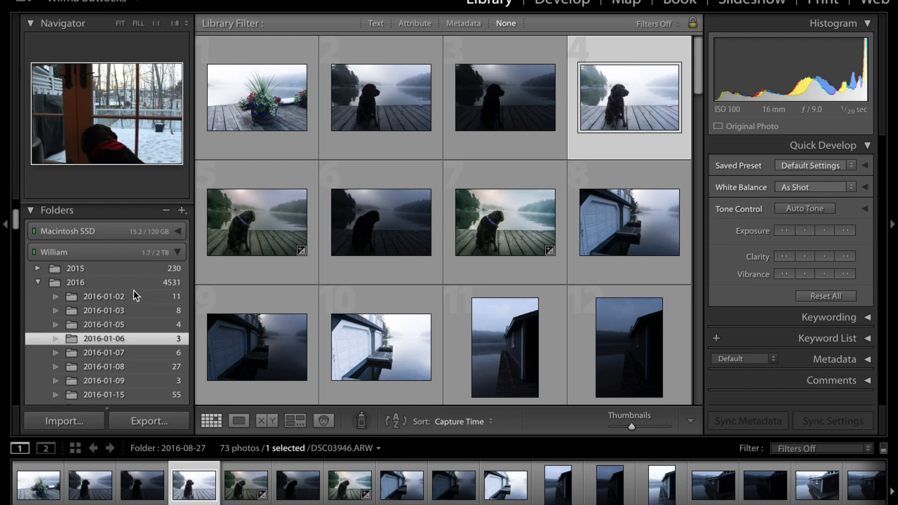
left_click(116, 321)
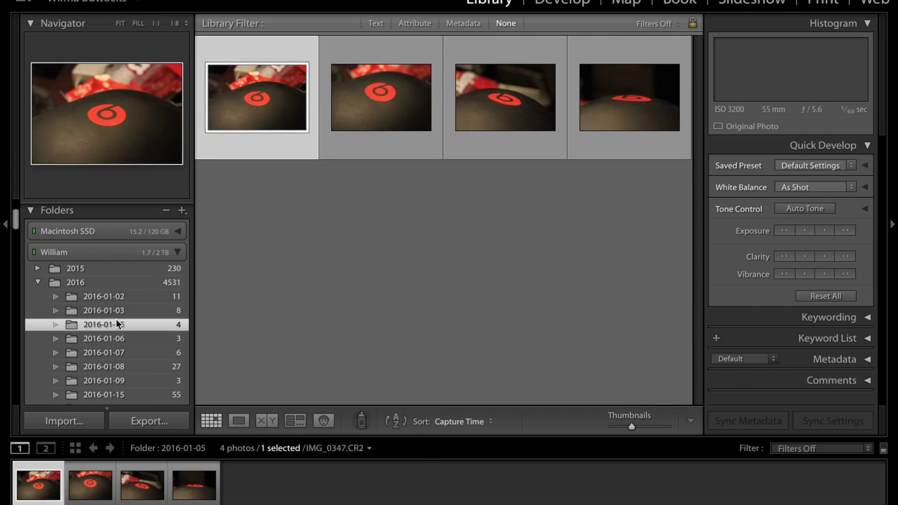
left_click(111, 310)
left_click(108, 295)
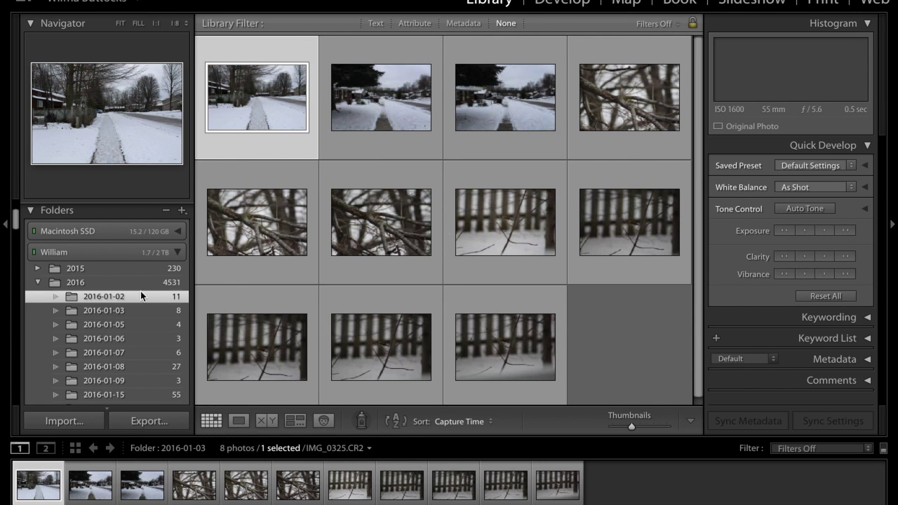
scroll(111, 338, "down", 3)
scroll(112, 338, "down", 15)
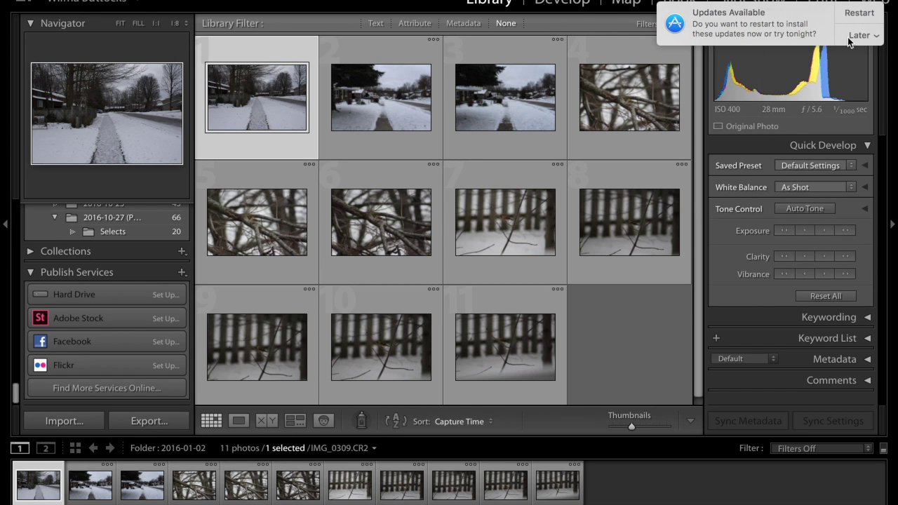
Postpone the system update notification with Remind Me Tomorrow.
left_click(847, 37)
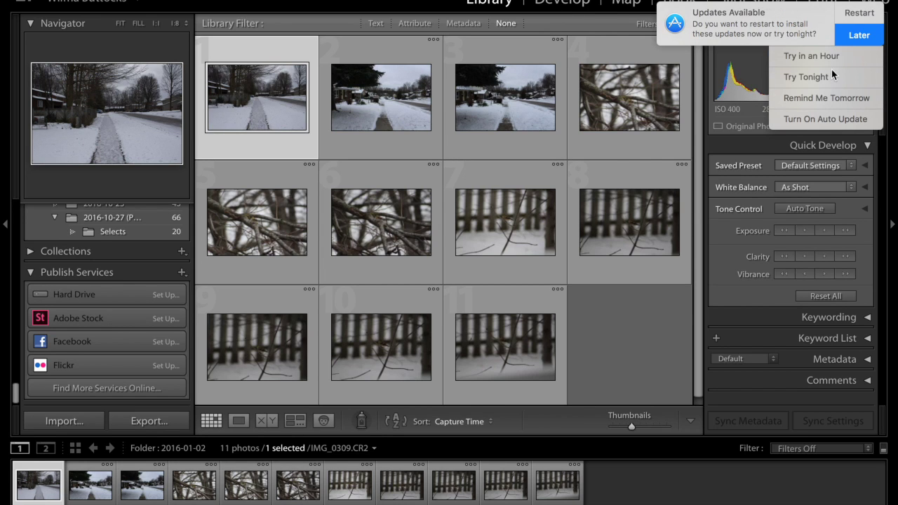
left_click(818, 99)
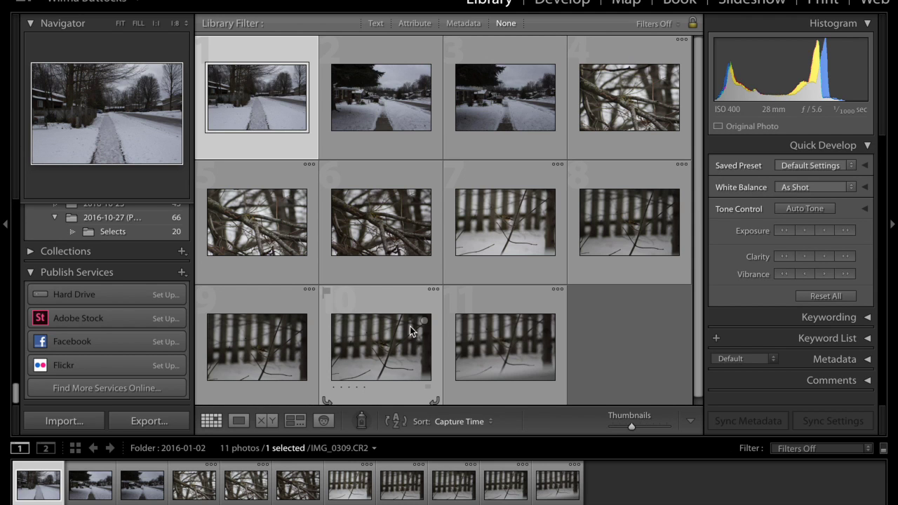
Open the snowy sidewalk photo IMG_0309.CR2 in Develop and expand the Lightroom B&W Filter Presets group.
left_click(555, 4)
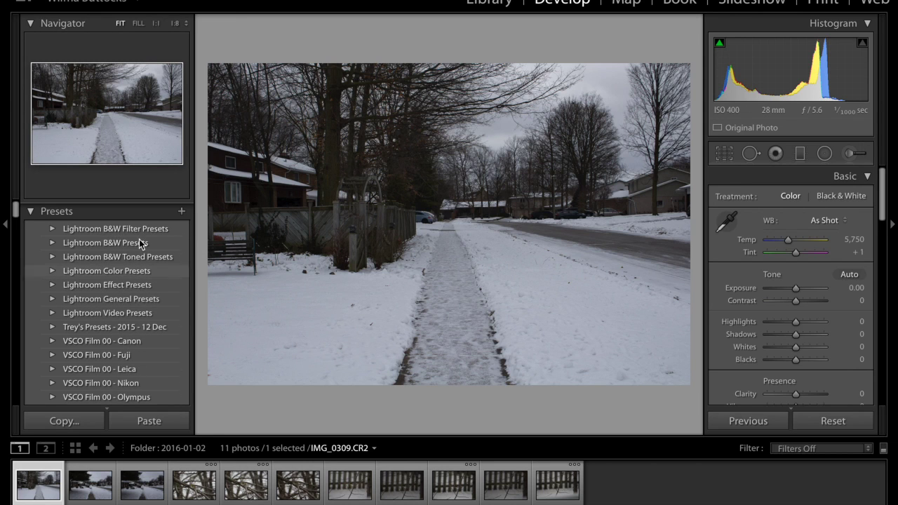
left_click(53, 227)
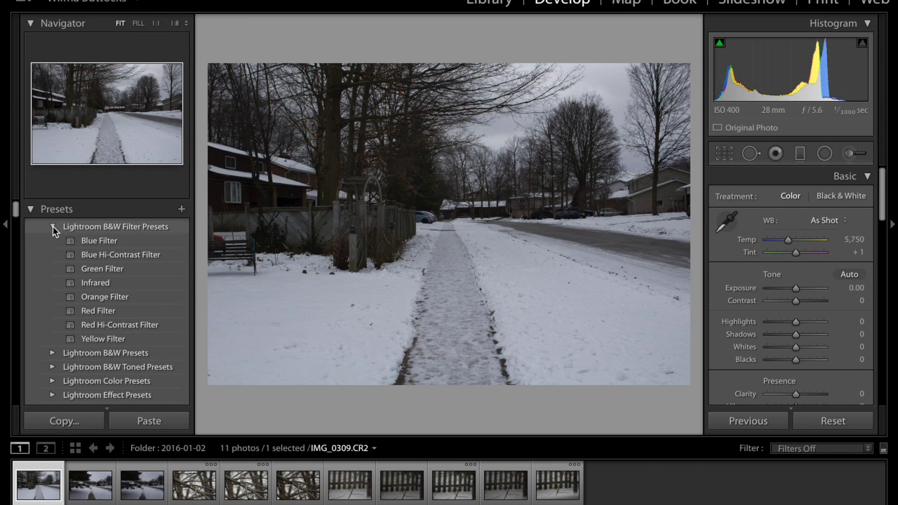
Try the Blue Filter preset on the sidewalk photo and reset its develop settings.
left_click(91, 244)
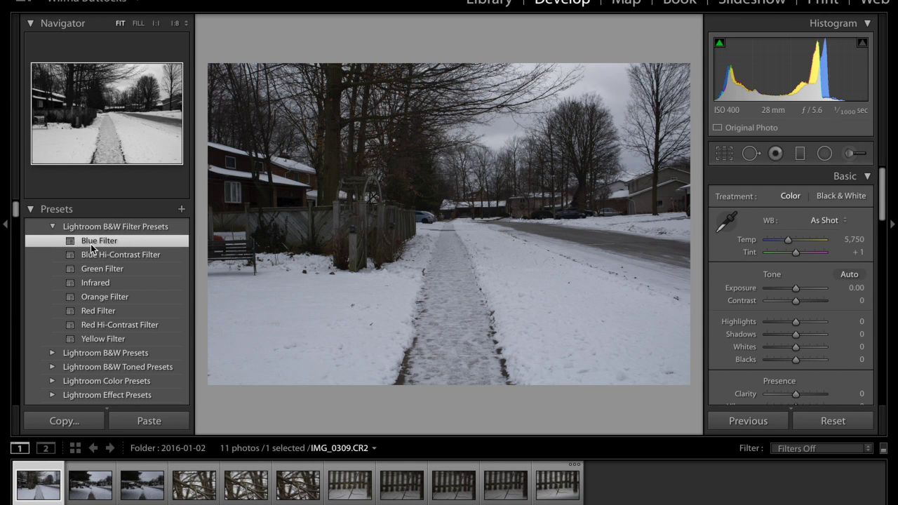
left_click(819, 423)
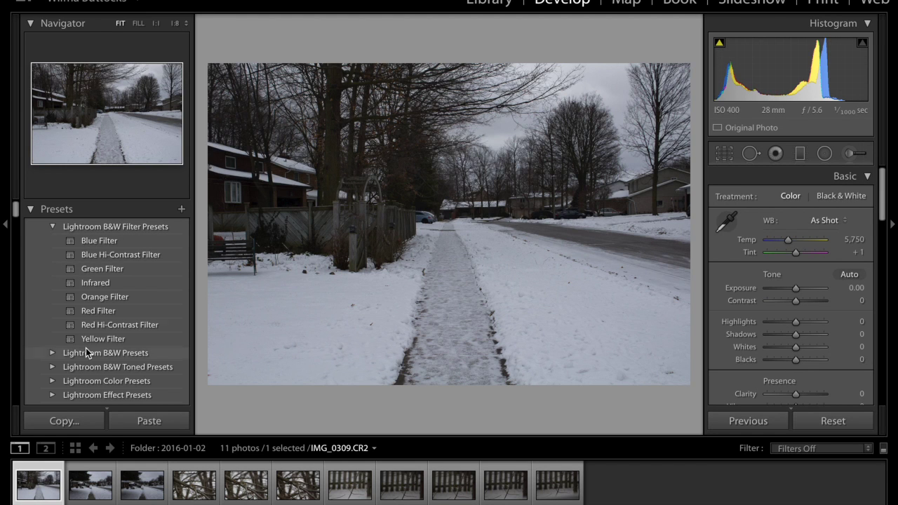
Look through the remaining preset groups and the available develop adjustment sections.
scroll(86, 348, "down", 6)
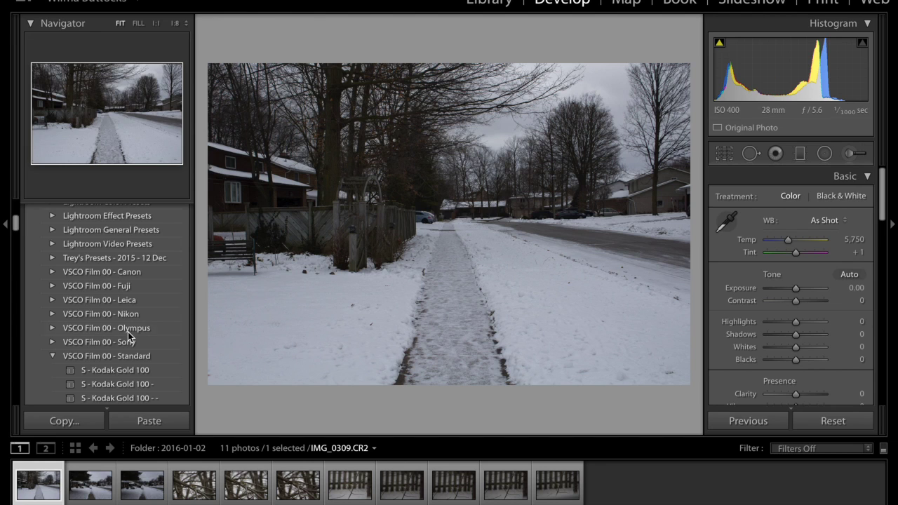
scroll(128, 332, "up", 6)
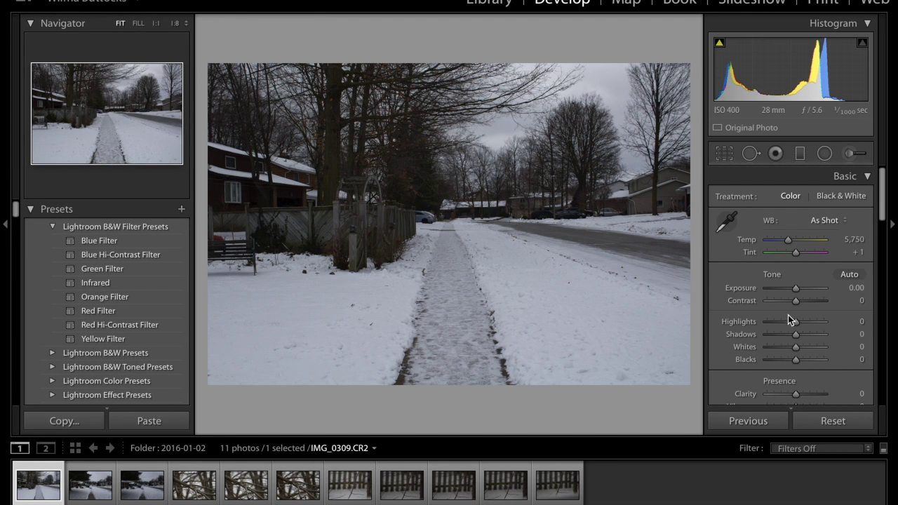
scroll(816, 369, "down", 4)
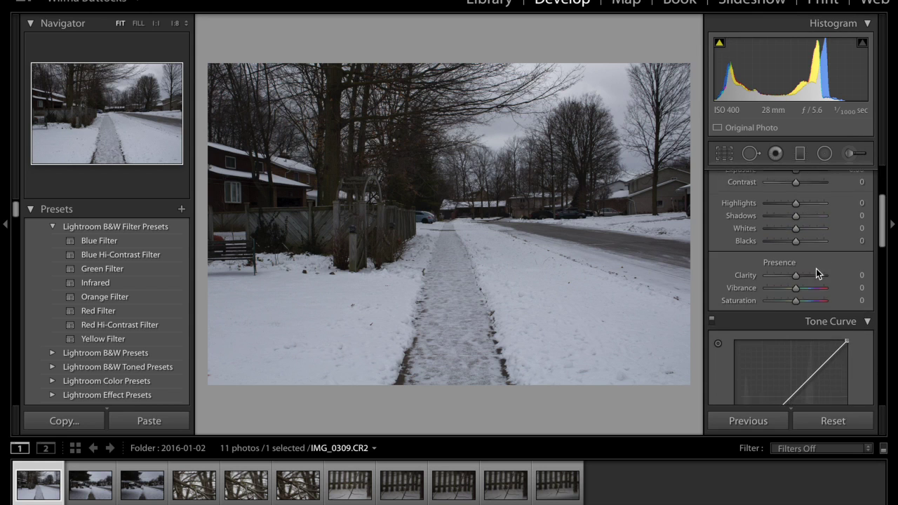
scroll(816, 268, "down", 10)
scroll(815, 260, "up", 15)
scroll(818, 269, "down", 1)
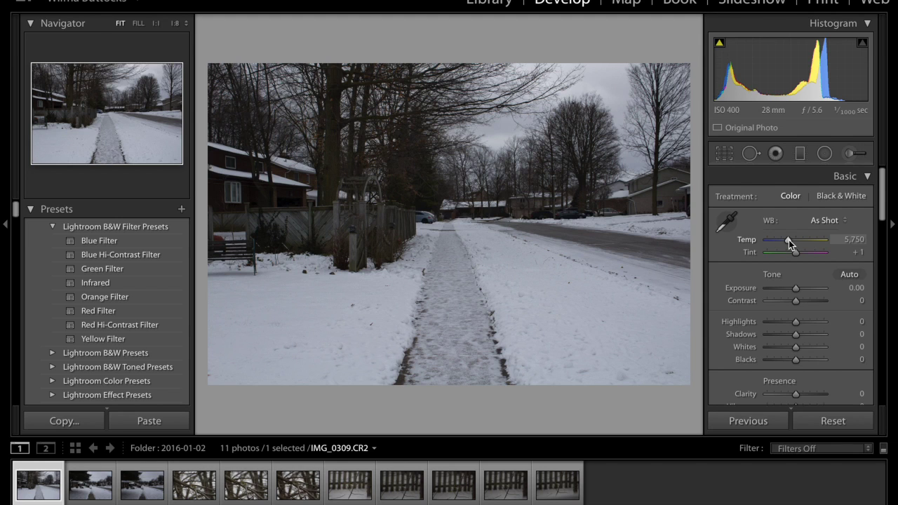
Try the Auto and Cloudy white balance options on the photo and return to As Shot.
left_click(823, 221)
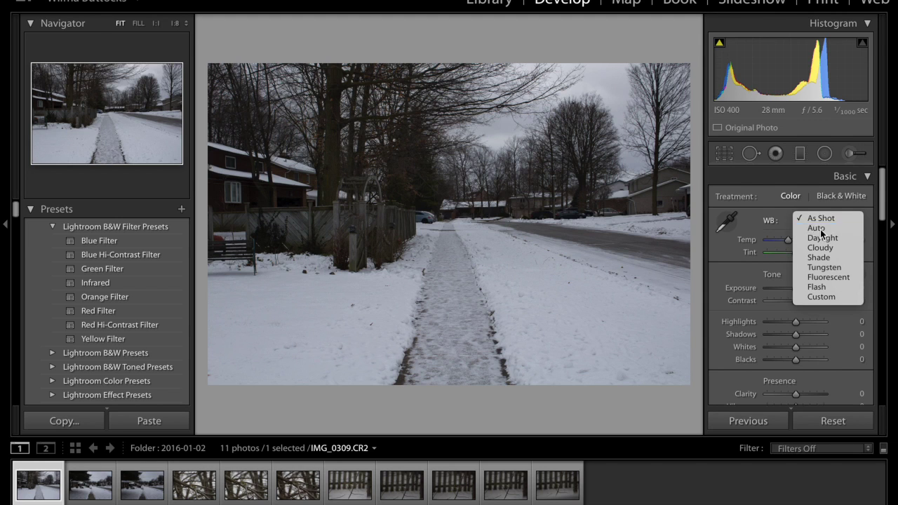
left_click(820, 229)
left_click(824, 220)
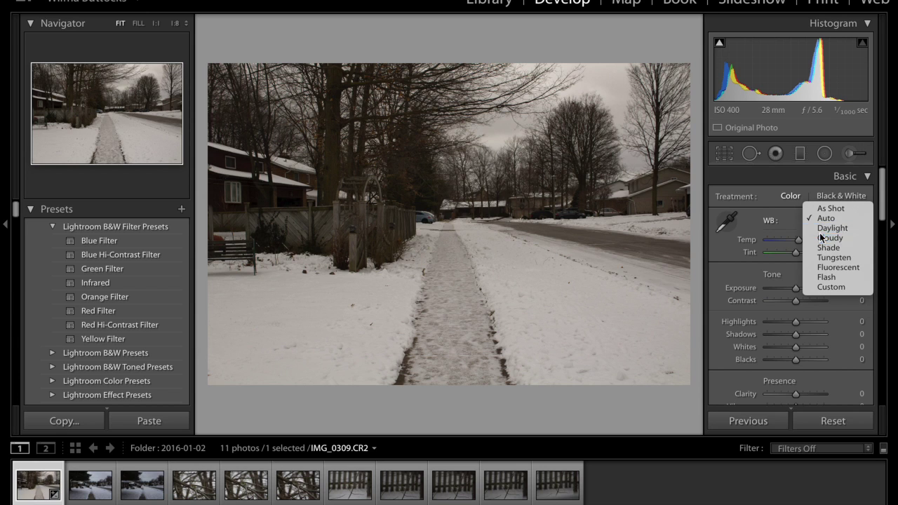
left_click(822, 238)
left_click(826, 220)
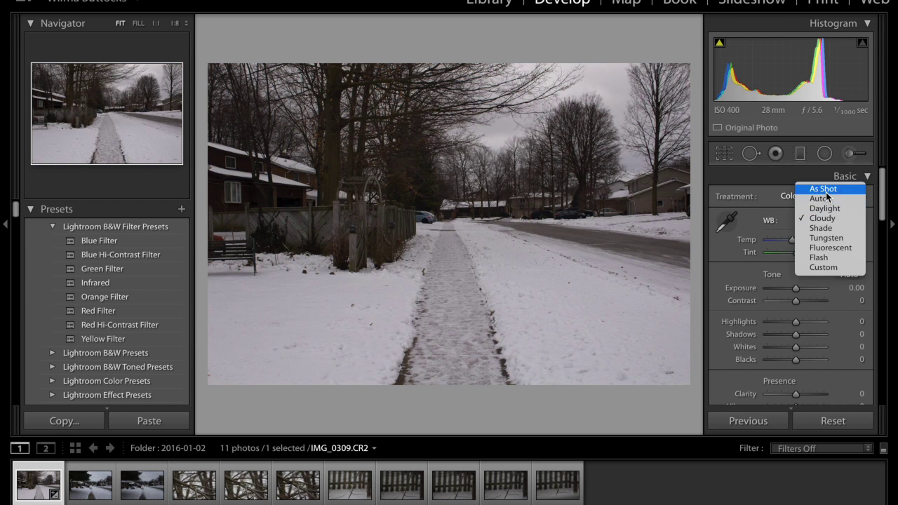
left_click(825, 190)
Set the photo's white balance temperature to 5,478 with a tint of +1.
mouse_move(788, 240)
left_mouse_down()
mouse_move(831, 245)
mouse_move(699, 243)
mouse_move(794, 243)
mouse_move(787, 239)
left_mouse_up()
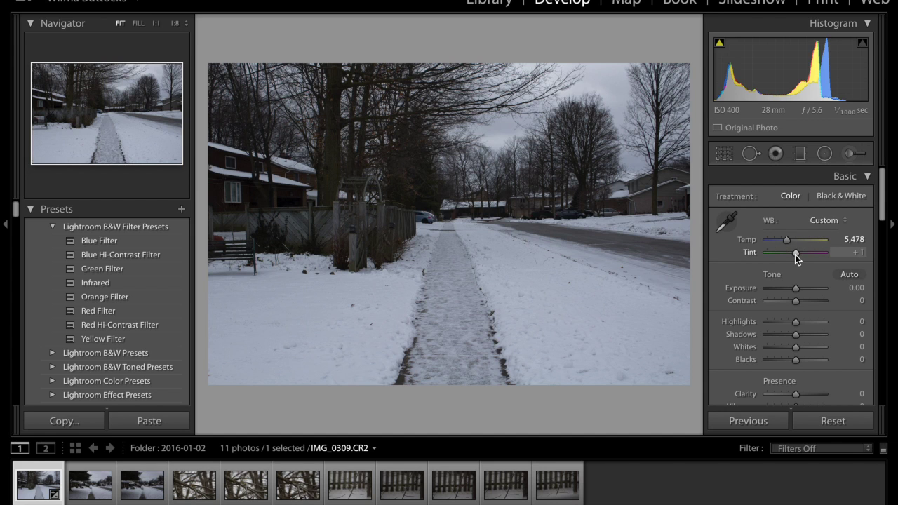
mouse_move(795, 254)
left_mouse_down()
mouse_move(757, 244)
mouse_move(818, 252)
mouse_move(797, 253)
left_mouse_up()
scroll(786, 291, "down", 3)
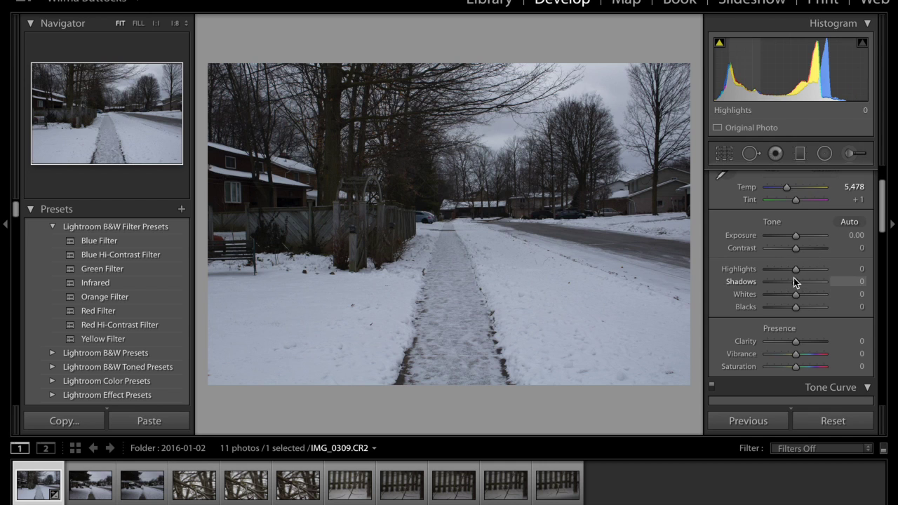
Try shifting the photo's exposure and settle it at −0.10.
scroll(794, 284, "down", 2)
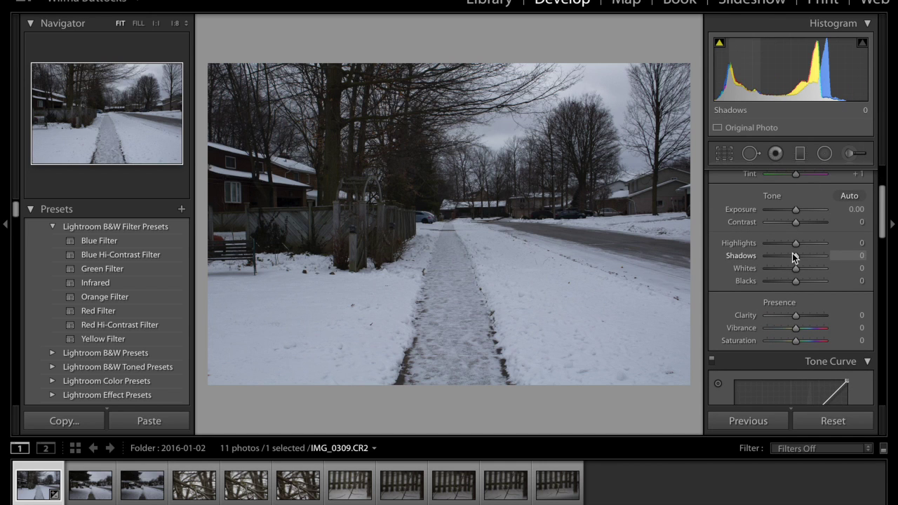
left_click(795, 210)
mouse_move(795, 211)
left_mouse_down()
mouse_move(743, 214)
mouse_move(867, 217)
mouse_move(791, 211)
mouse_move(810, 218)
left_mouse_up()
Try the photo's contrast at +100 and −100, and return it to 0.
left_click_drag(799, 214, 893, 244)
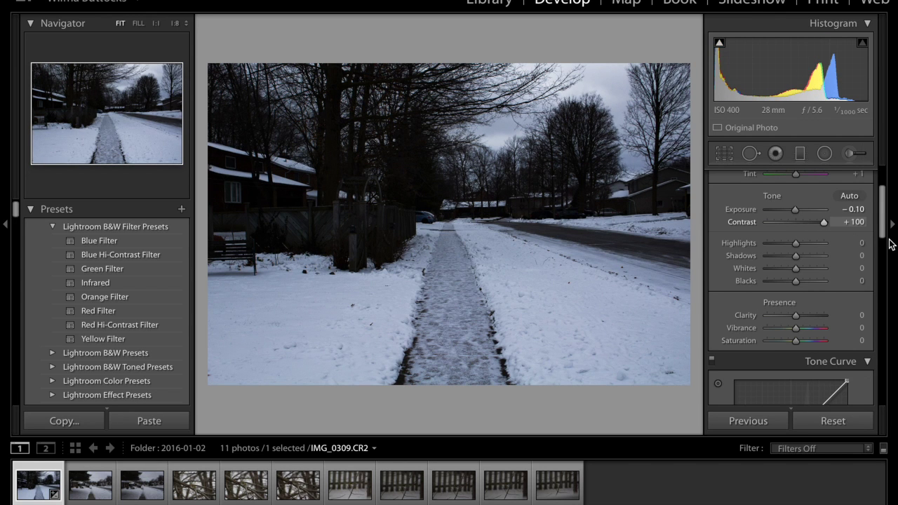
left_click_drag(891, 244, 690, 216)
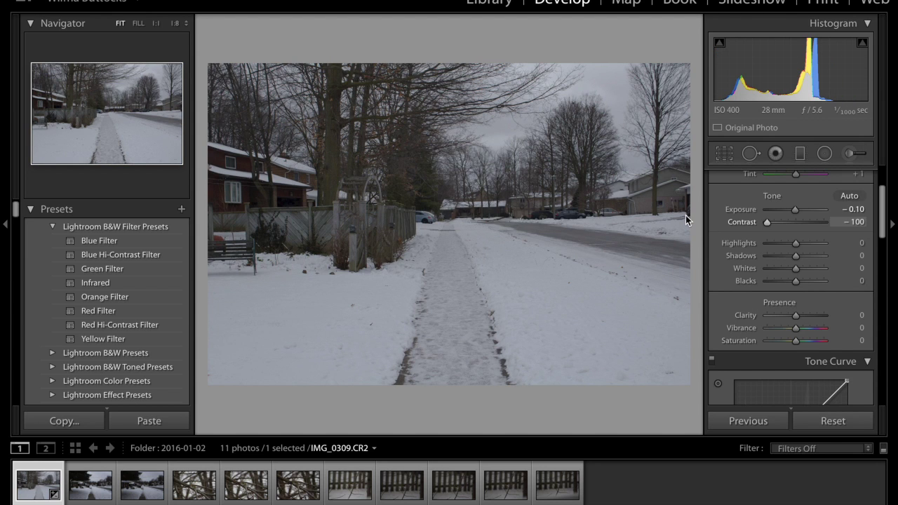
left_click_drag(687, 216, 792, 236)
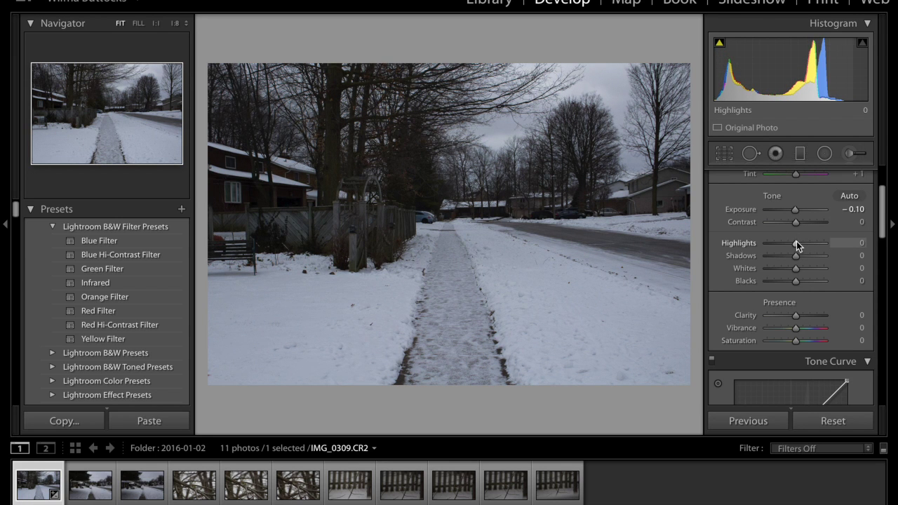
Set the photo's highlights to −100, shadows to +100, whites to +6 and blacks to +18.
left_click_drag(797, 241, 726, 242)
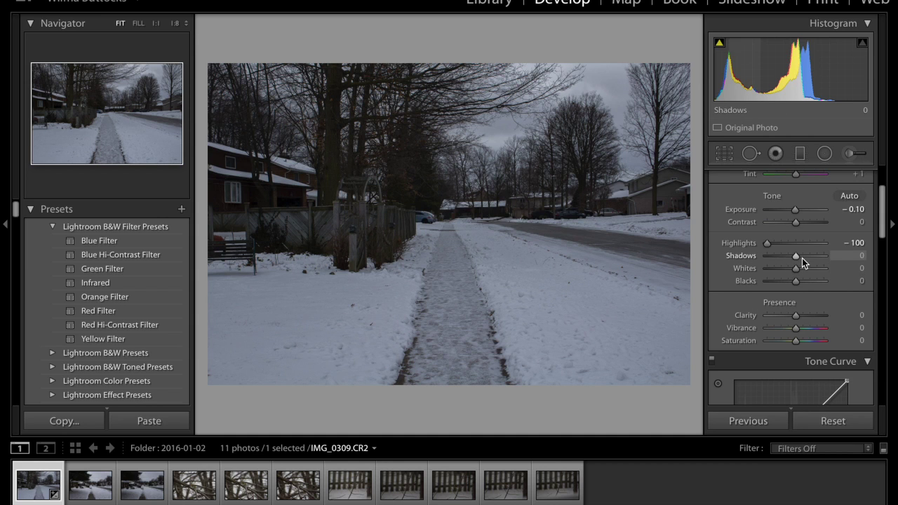
left_click_drag(798, 257, 895, 260)
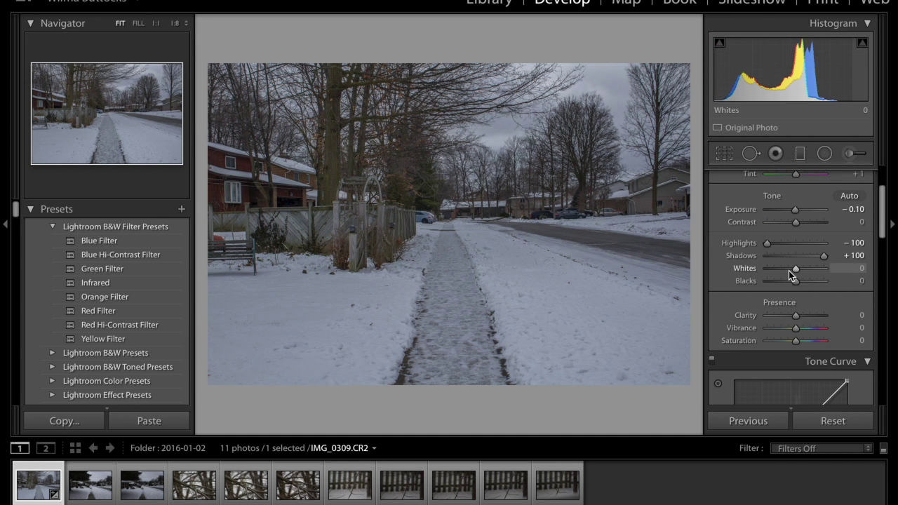
mouse_move(795, 269)
left_mouse_down()
mouse_move(779, 268)
mouse_move(813, 273)
mouse_move(796, 271)
mouse_move(783, 286)
mouse_move(799, 283)
left_mouse_up()
scroll(799, 283, "down", 3)
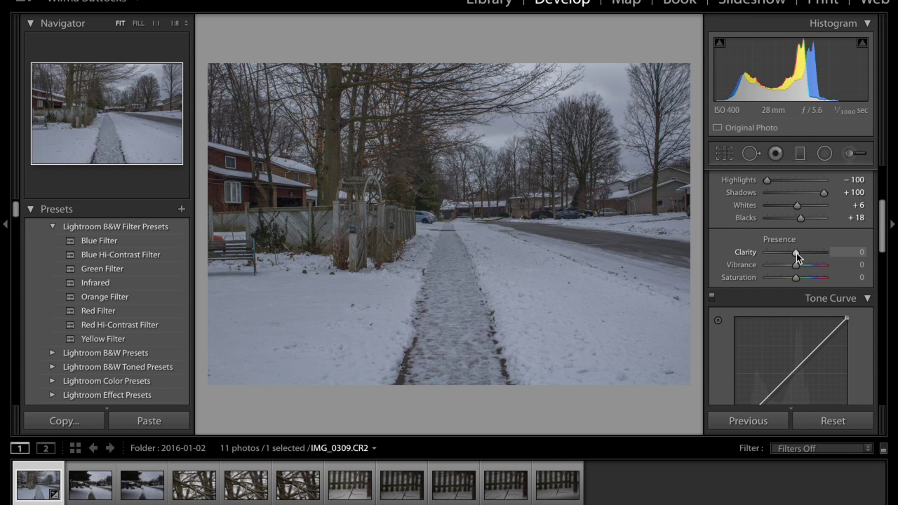
Try strong clarity settings up to +100 on the photo and return clarity to 0.
left_click_drag(796, 254, 796, 254)
scroll(795, 254, "up", 3)
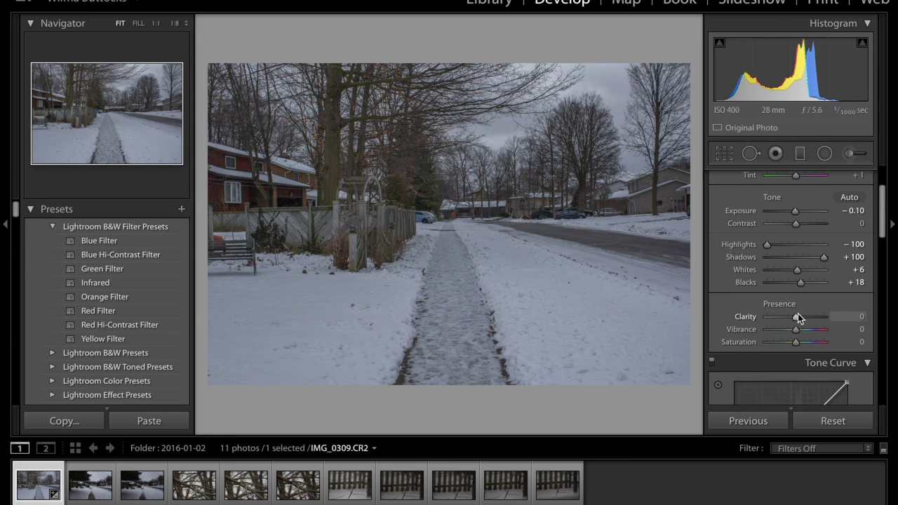
left_click_drag(797, 317, 713, 317)
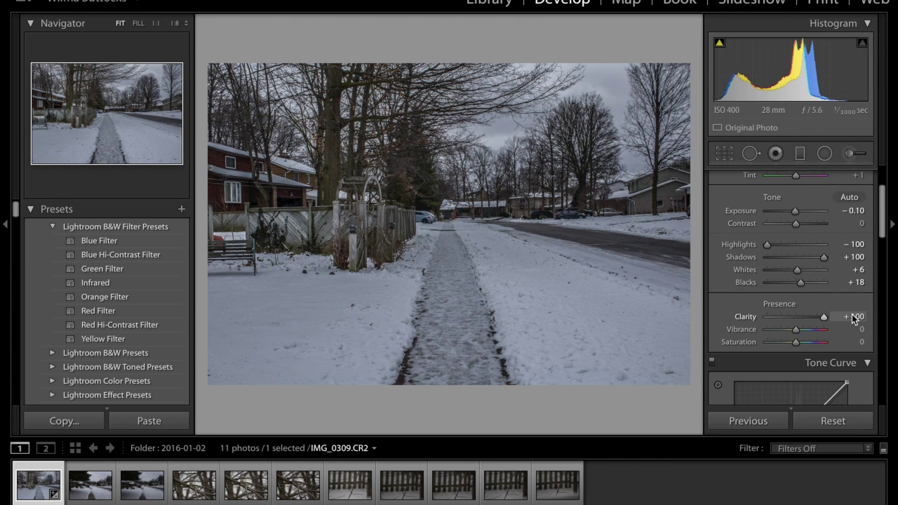
left_click_drag(767, 317, 798, 322)
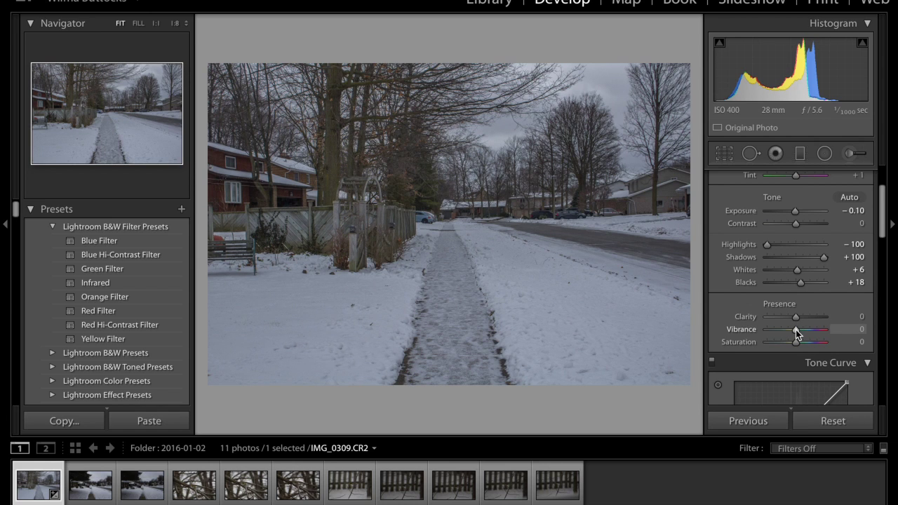
Try low and high vibrance and saturation on the photo, up to +61 vibrance and +90 saturation.
scroll(795, 329, "up", 1)
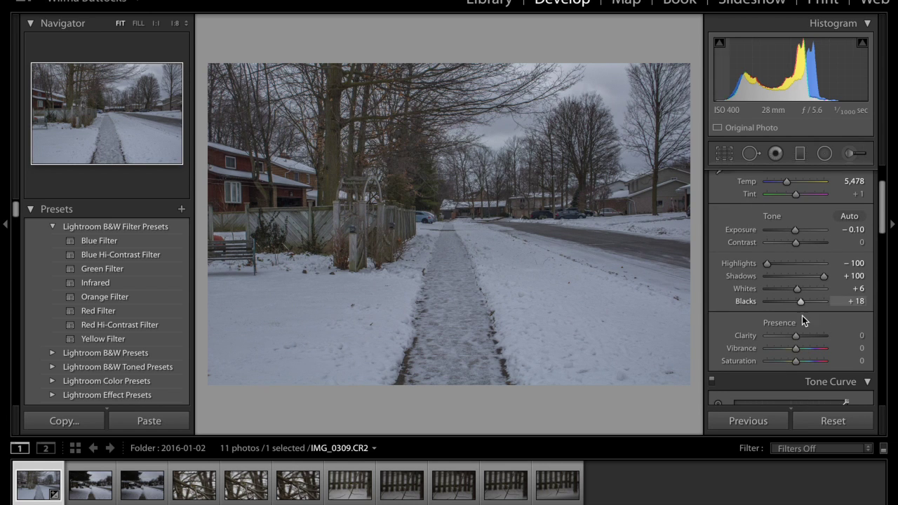
left_click(786, 348)
left_click(784, 360)
left_click(771, 361)
left_click(772, 347)
left_click(813, 349)
left_click(814, 361)
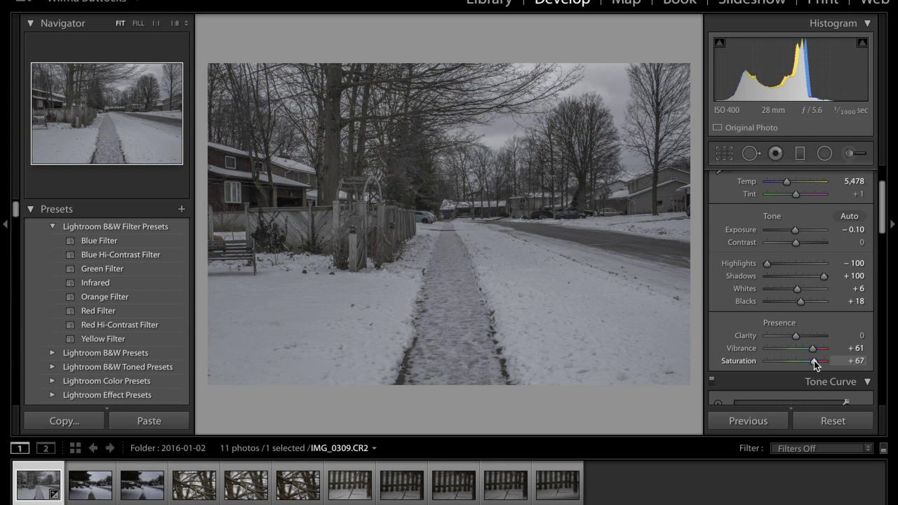
left_click(820, 361)
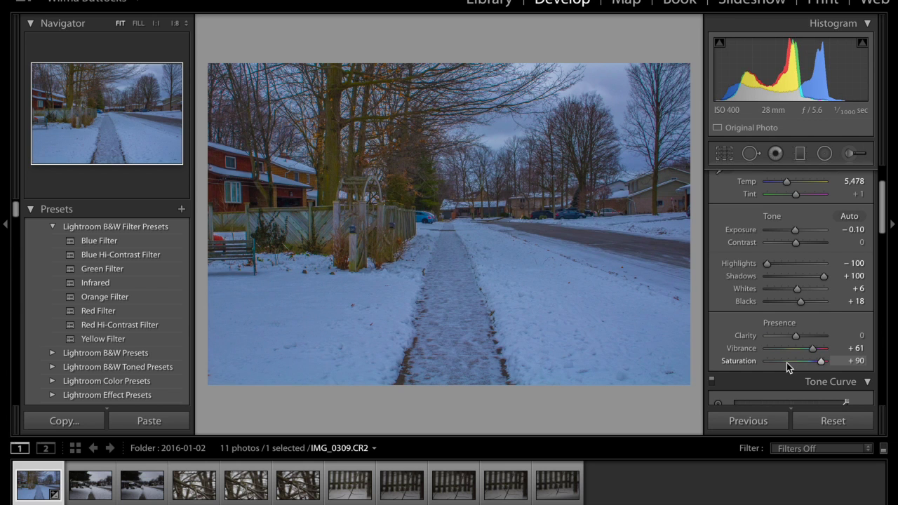
Set the photo's saturation to −5 and its vibrance to +2.
scroll(787, 363, "down", 1)
left_click(793, 334)
left_click(796, 321)
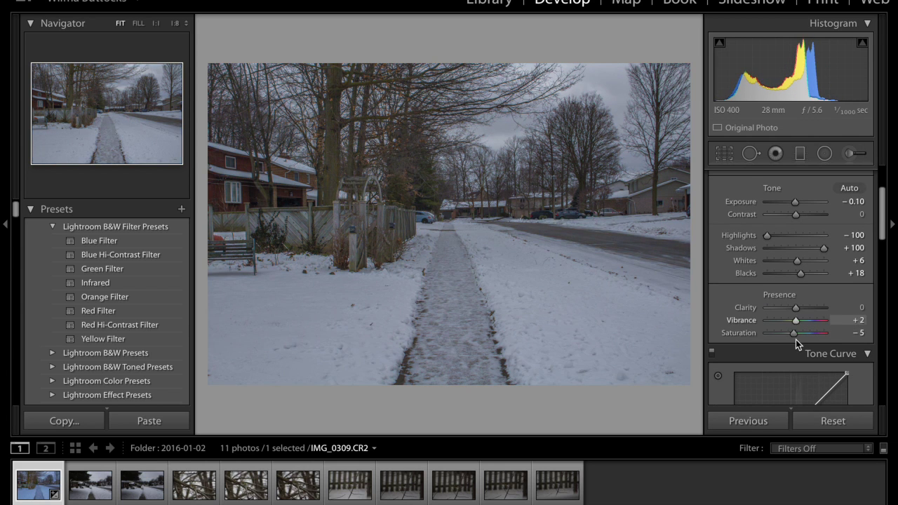
Shape the RGB tone curve into a gentle S, lowering the darker tones and slightly raising the brighter tones.
scroll(796, 340, "down", 5)
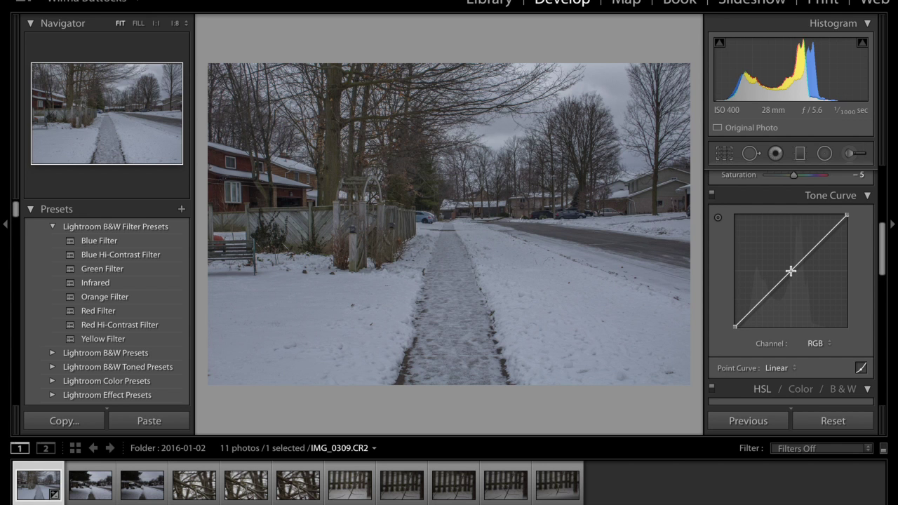
left_click_drag(791, 271, 777, 294)
left_click_drag(830, 236, 816, 242)
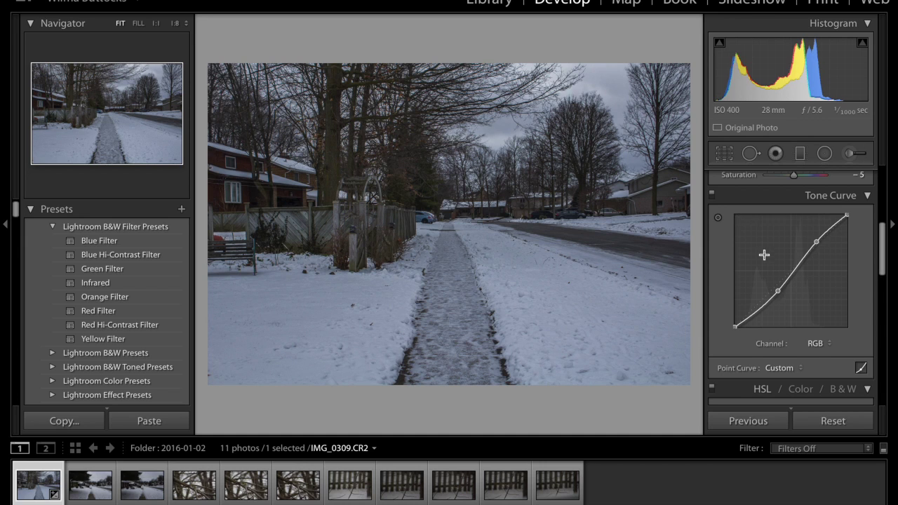
Try the HSL red saturation at −100 and set it to +100.
scroll(764, 254, "down", 3)
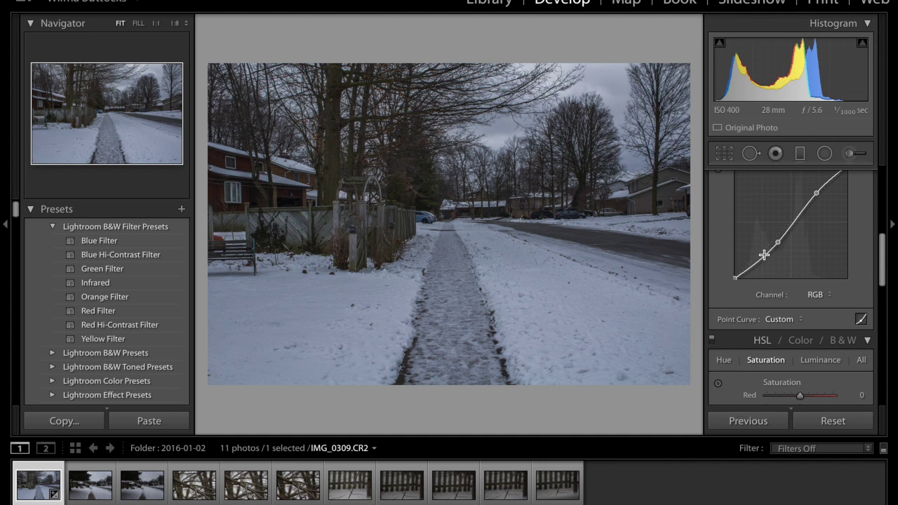
scroll(764, 255, "down", 5)
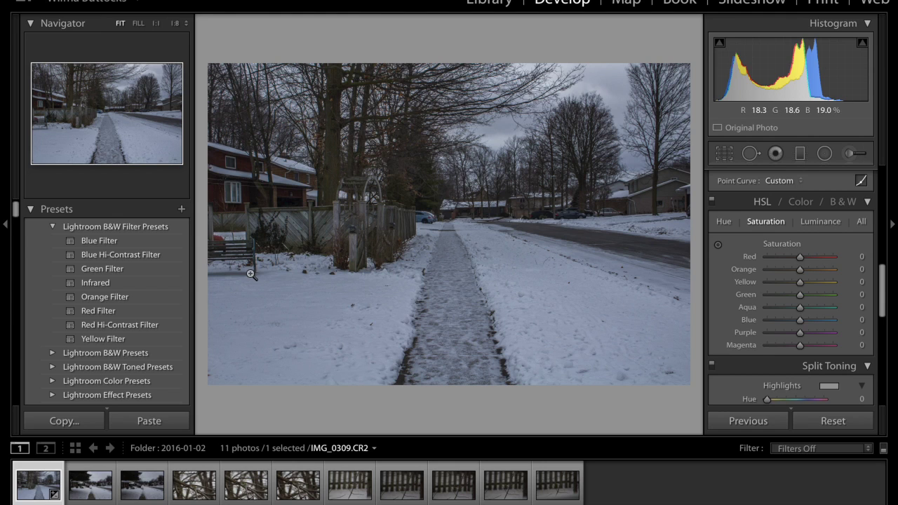
left_click(765, 258)
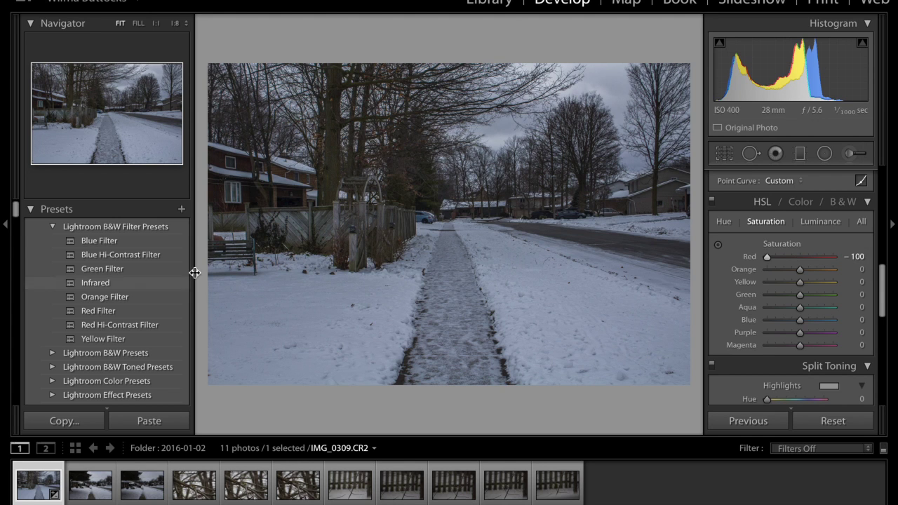
left_click(836, 259)
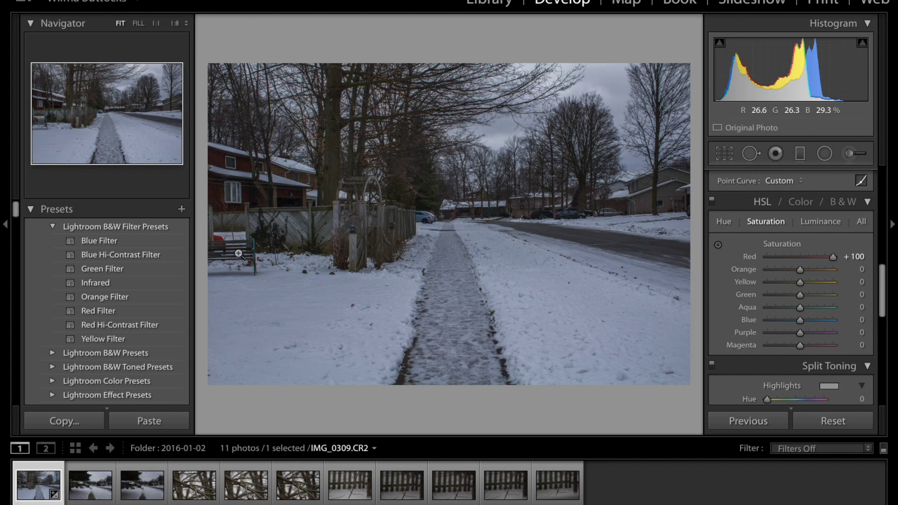
Set the HSL saturation to −48 for blue, +59 for aqua, −1 for green, −6 for yellow and +60 for orange.
left_click_drag(832, 317, 784, 324)
left_click(820, 307)
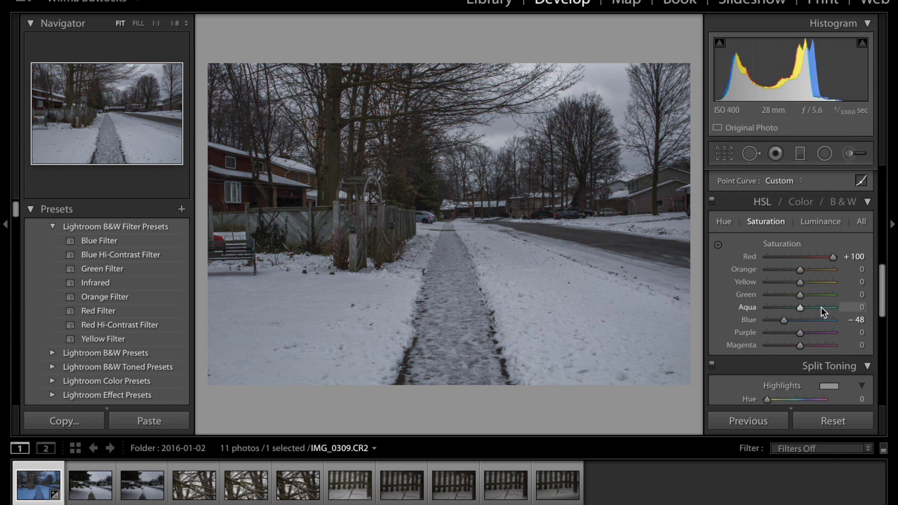
left_click(799, 294)
left_click(798, 282)
left_click(819, 269)
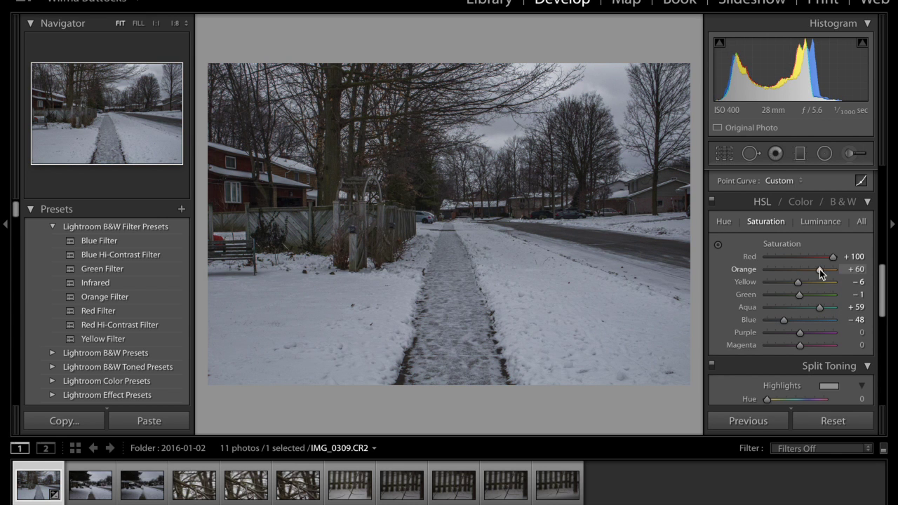
Try the HSL red luminance at +59 and set it to −100.
left_click(820, 222)
left_click(819, 257)
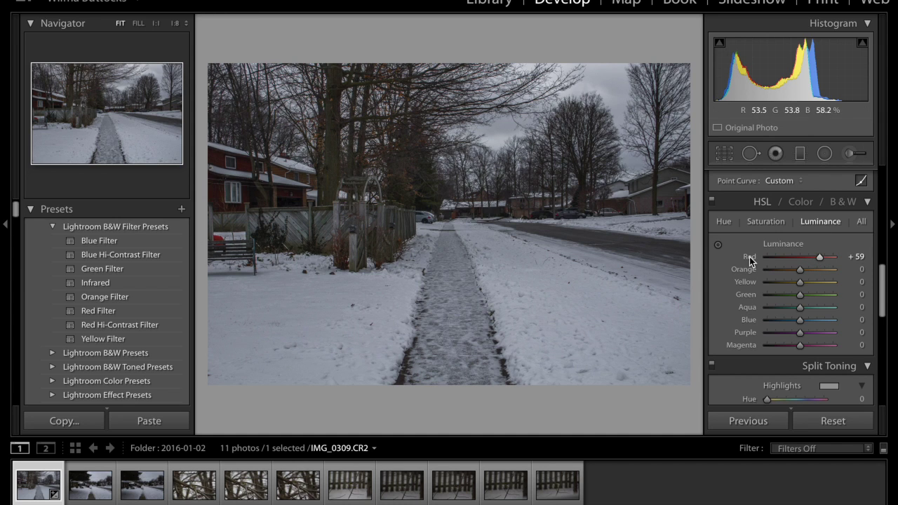
left_click_drag(821, 259, 731, 264)
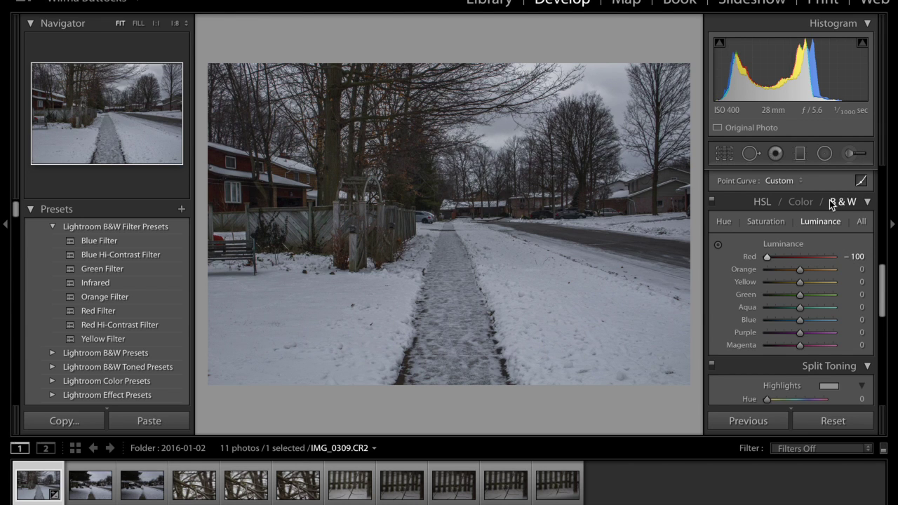
Try extreme HSL red hue shifts and set the red hue to −1.
left_click(726, 223)
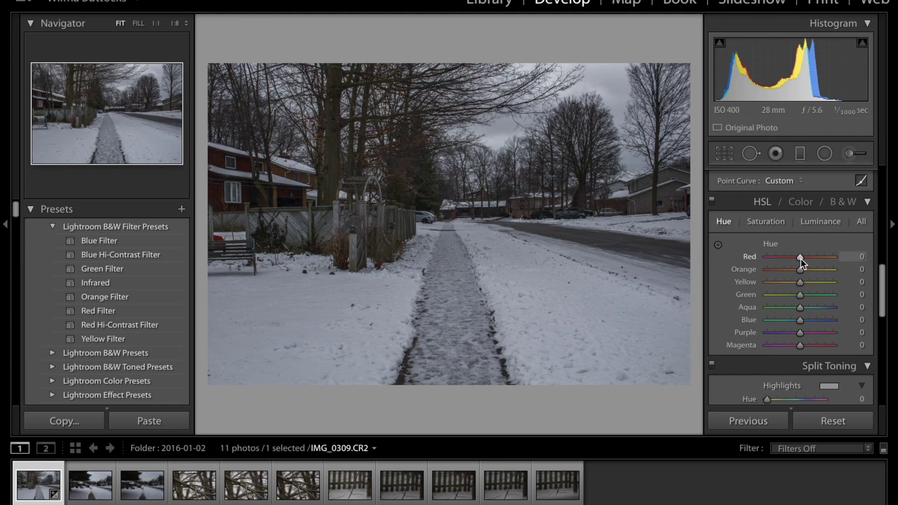
left_click_drag(800, 259, 890, 259)
left_click_drag(767, 259, 799, 260)
Apply a yellow split tone to the highlights with hue 52 and saturation 64.
scroll(799, 260, "down", 4)
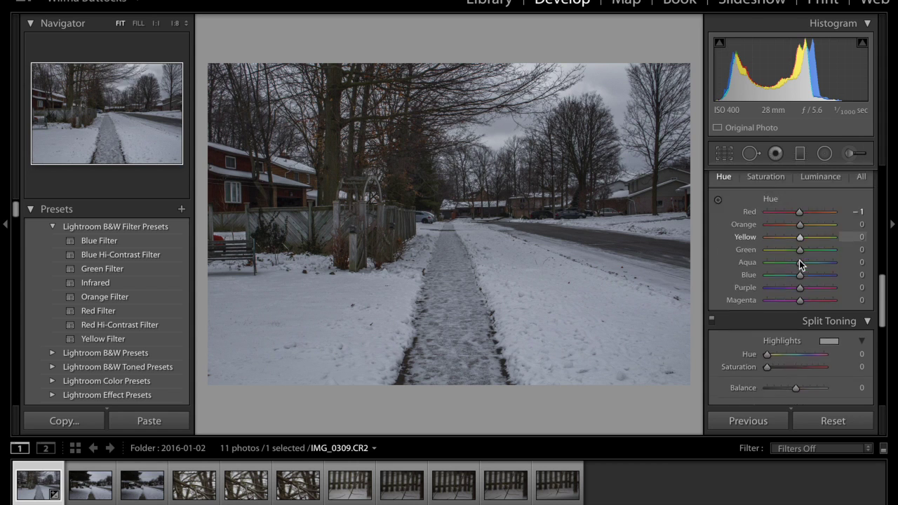
scroll(799, 260, "up", 2)
scroll(799, 260, "down", 5)
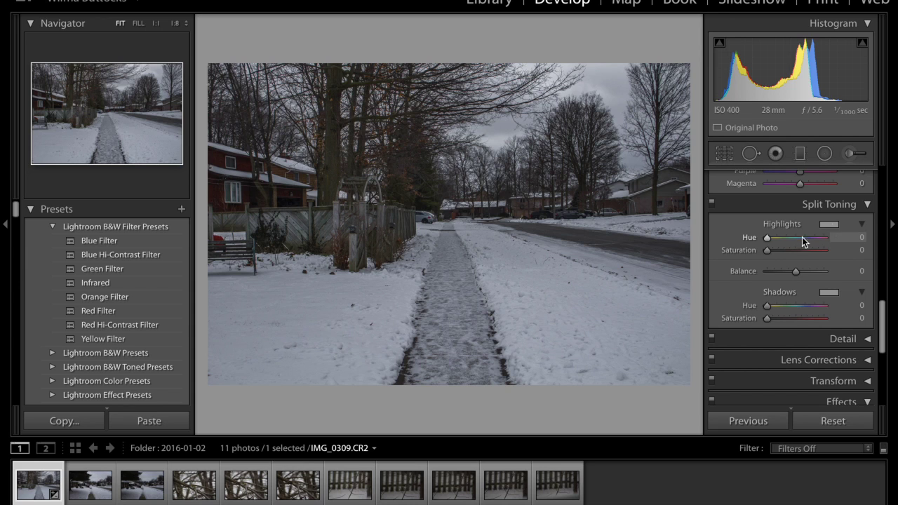
scroll(834, 231, "down", 1)
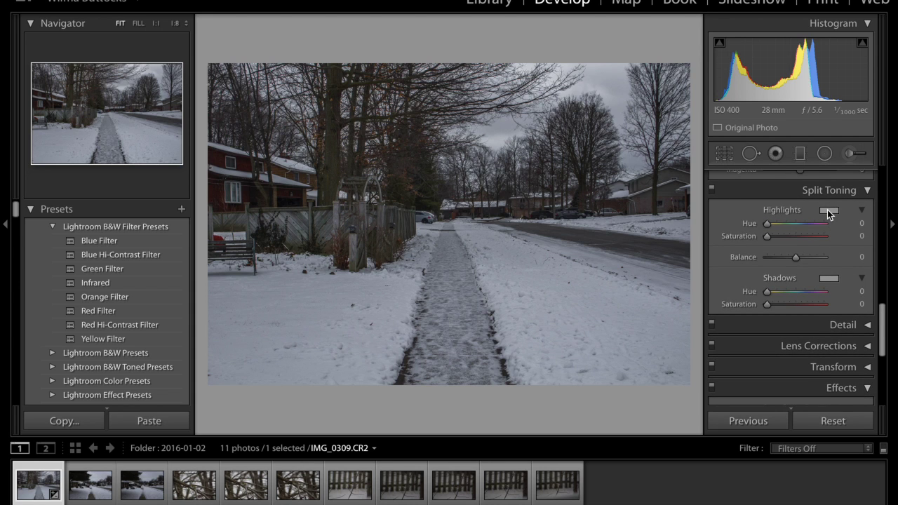
left_click(828, 211)
left_click(697, 191)
left_click(530, 178)
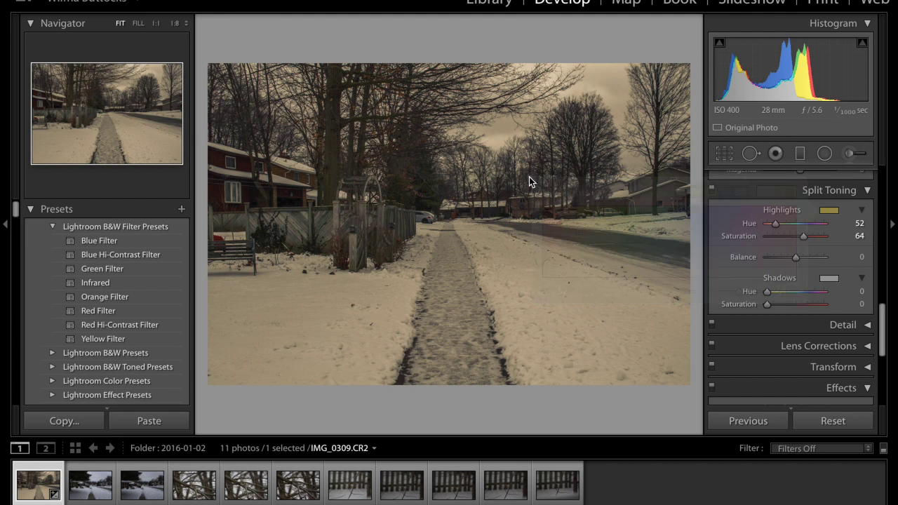
Apply a green split tone to the shadows with hue 94 and saturation 55.
left_click(829, 278)
left_click_drag(653, 306, 609, 305)
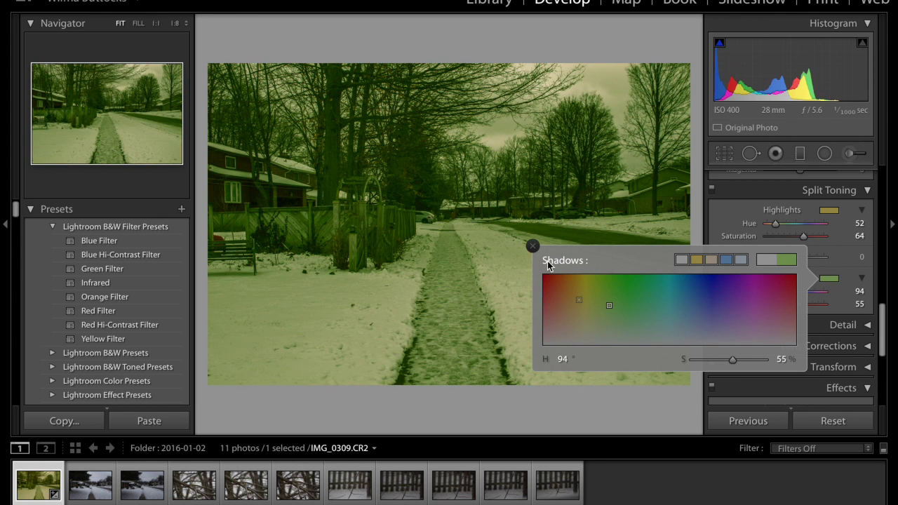
left_click(532, 246)
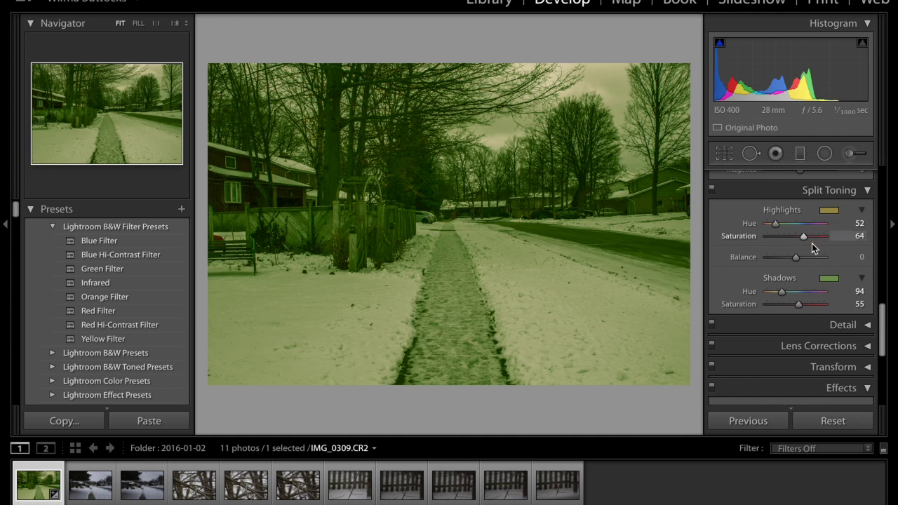
Set the split toning saturation to 32 for highlights and 11 for shadows, and compare the photo with and without the effect.
left_click(785, 237)
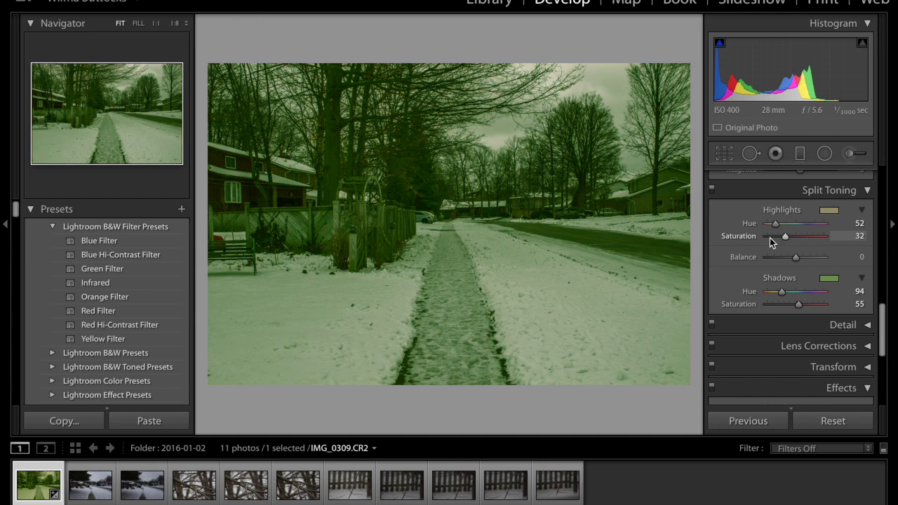
left_click(772, 306)
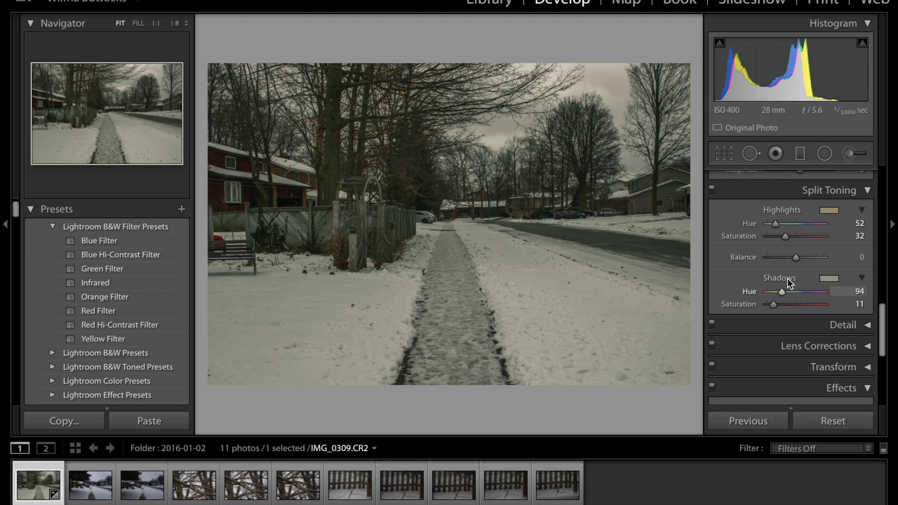
left_click(711, 189)
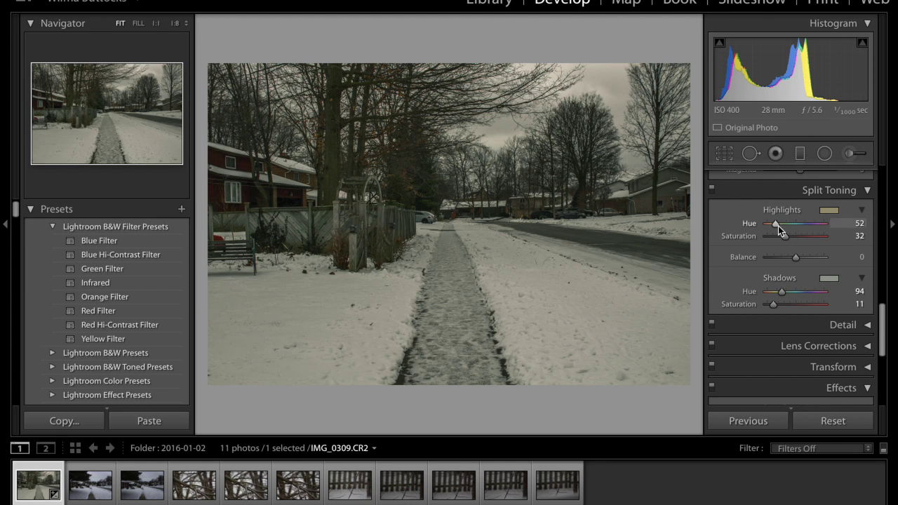
scroll(761, 285, "down", 2)
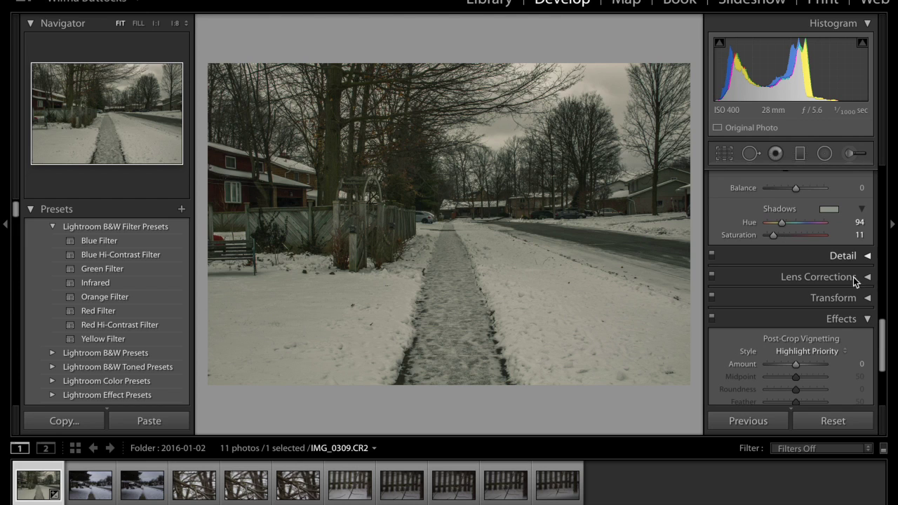
Set the photo's sharpening amount to 76, radius to 1.8 and detail to 53.
scroll(863, 259, "up", 2)
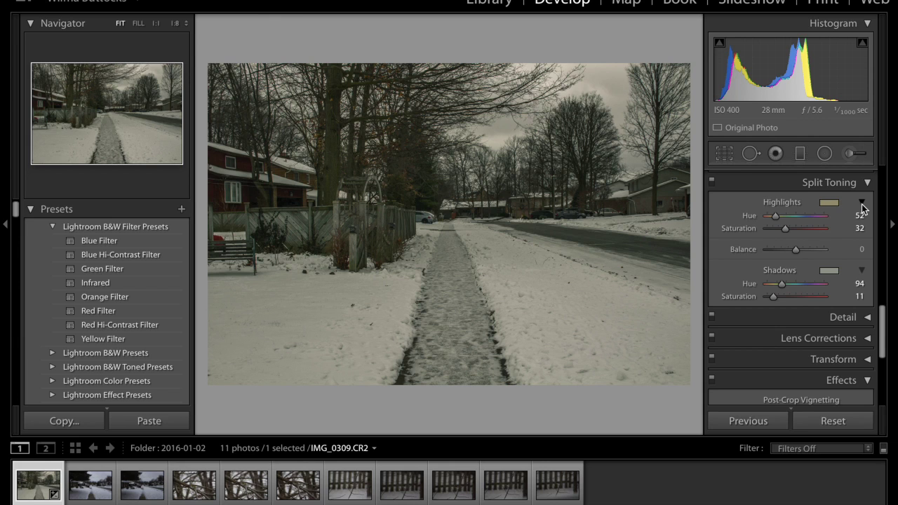
scroll(790, 299, "down", 2)
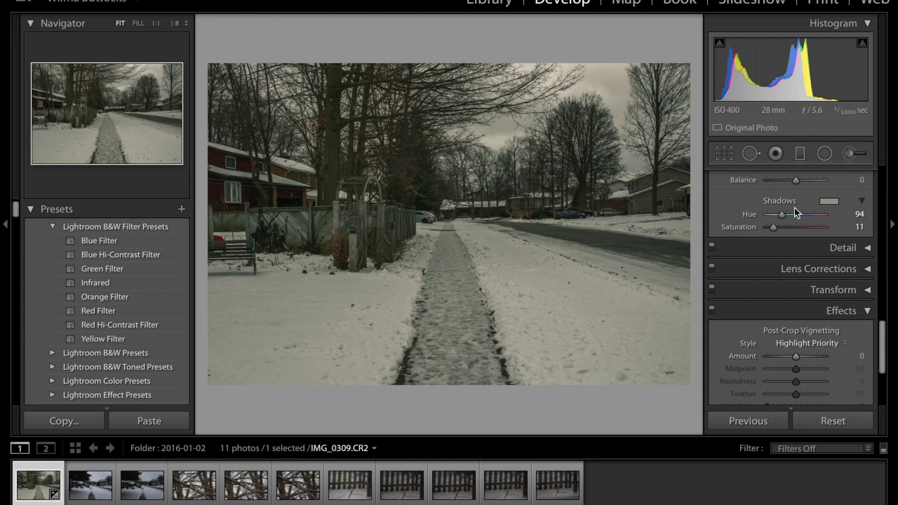
left_click(867, 249)
scroll(766, 266, "down", 1)
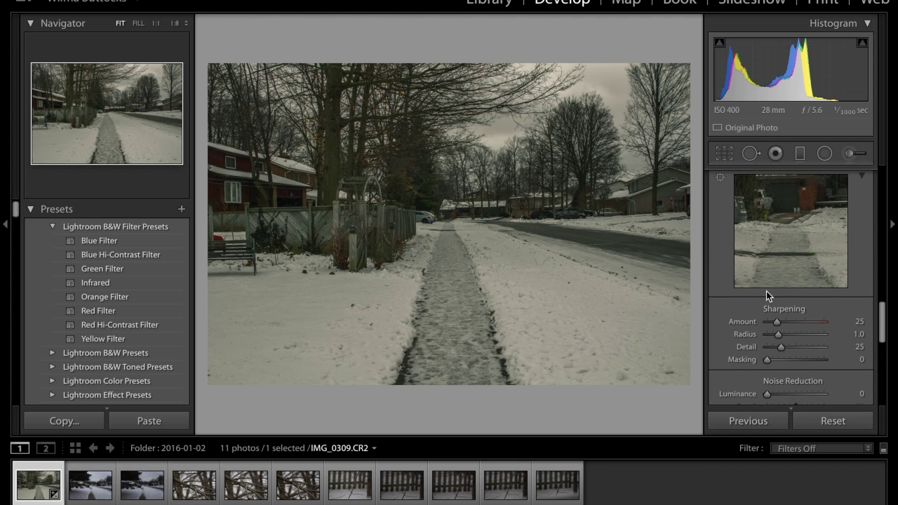
left_click(796, 321)
left_click(795, 335)
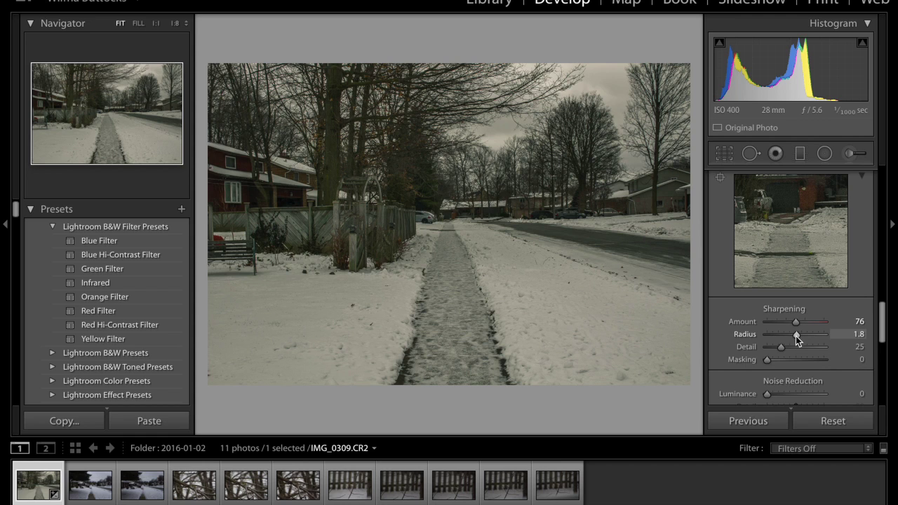
left_click(797, 346)
Push the sharpening amount to 150 and radius to 3.0, and inspect the effect on the sidewalk at 3:1 and 1:2 zoom.
left_click(825, 323)
left_click_drag(825, 324, 882, 326)
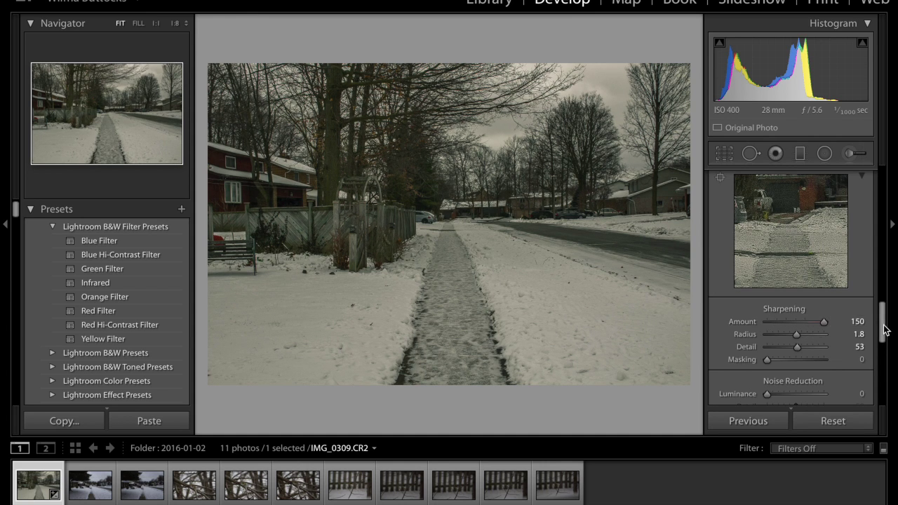
left_click(826, 335)
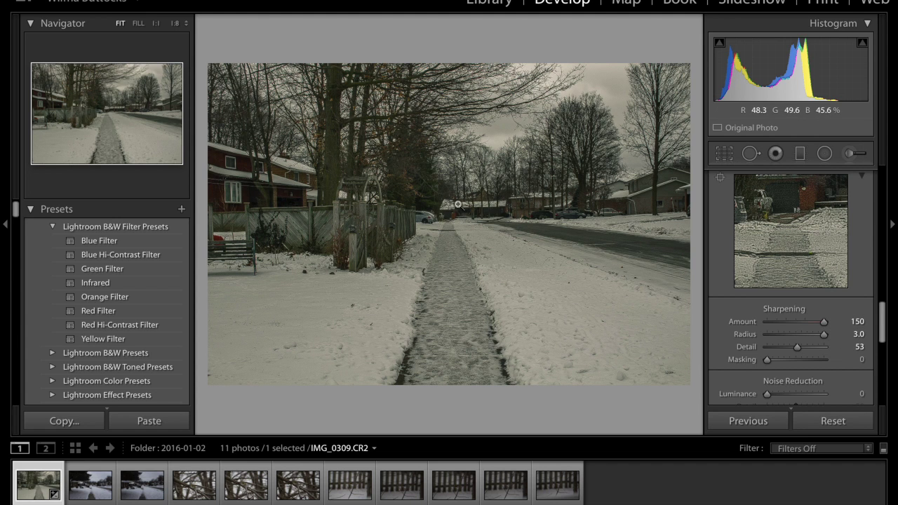
left_click(535, 124)
left_click(483, 212)
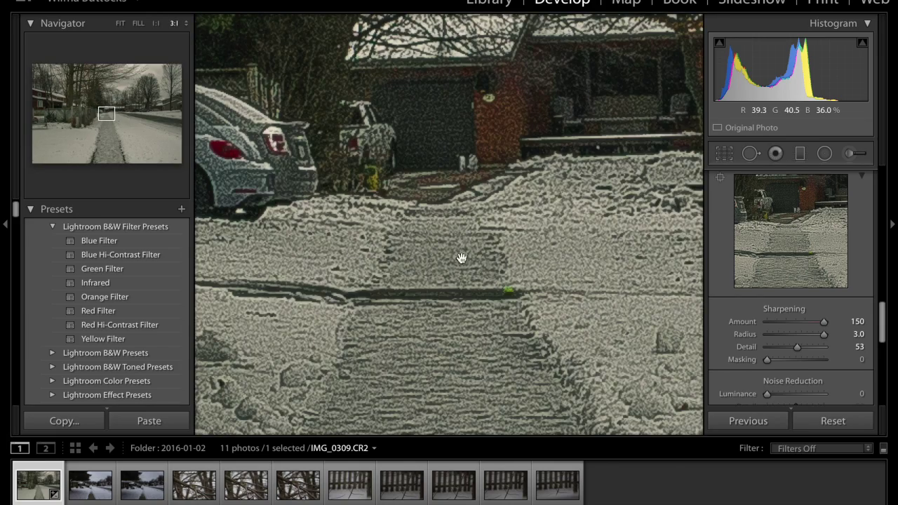
left_click(461, 257)
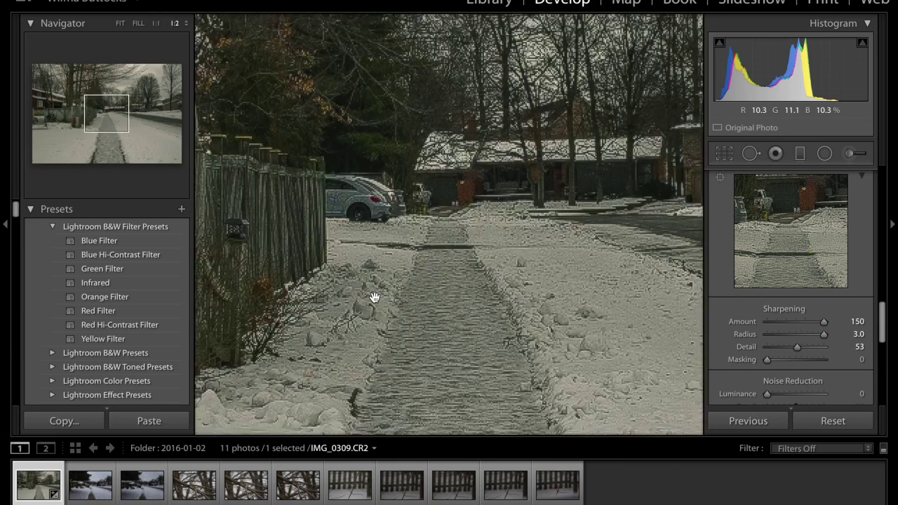
left_click(375, 297)
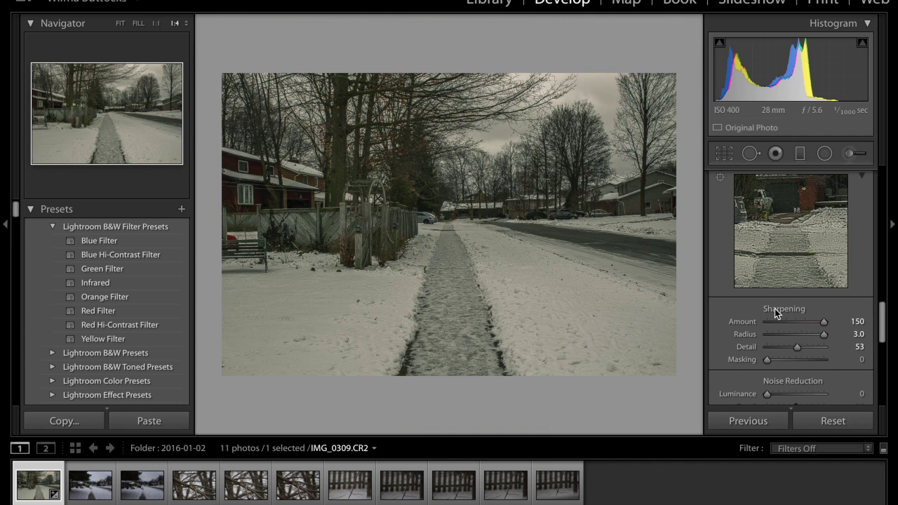
Examine the noise reduction, lens correction and transform settings.
scroll(774, 313, "down", 5)
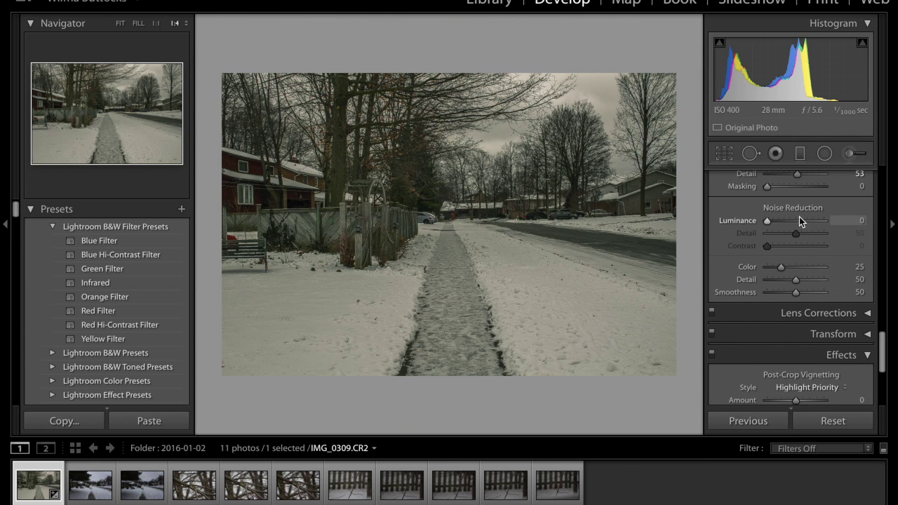
scroll(822, 279, "down", 1)
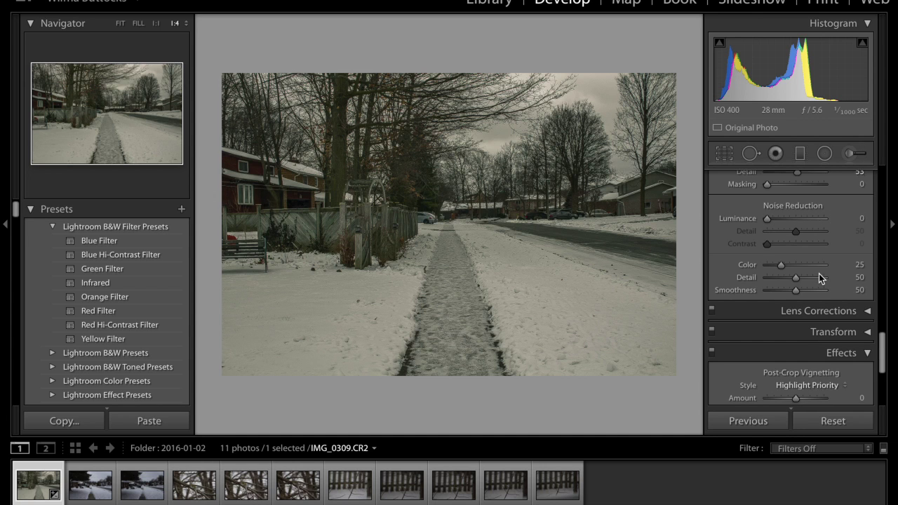
scroll(818, 275, "down", 2)
left_click(866, 246)
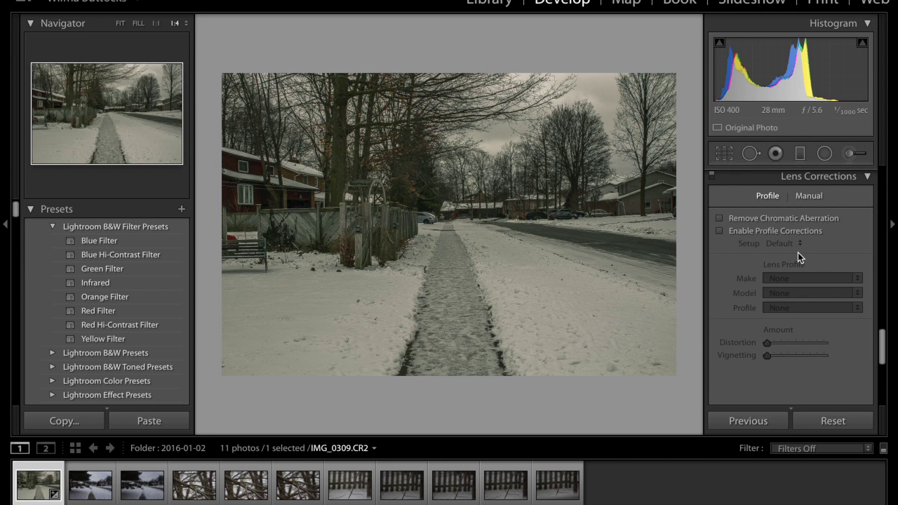
left_click(827, 179)
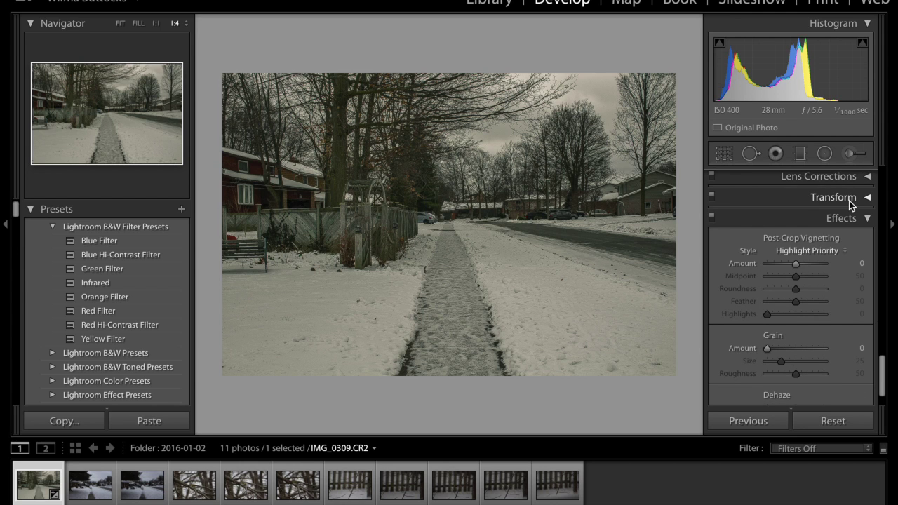
left_click(849, 201)
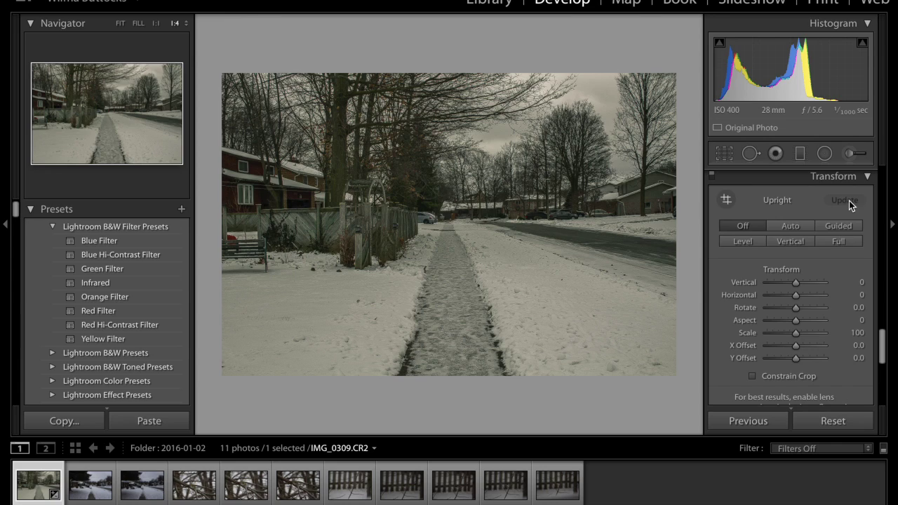
mouse_move(777, 284)
left_mouse_down()
mouse_move(756, 282)
mouse_move(795, 286)
left_mouse_up()
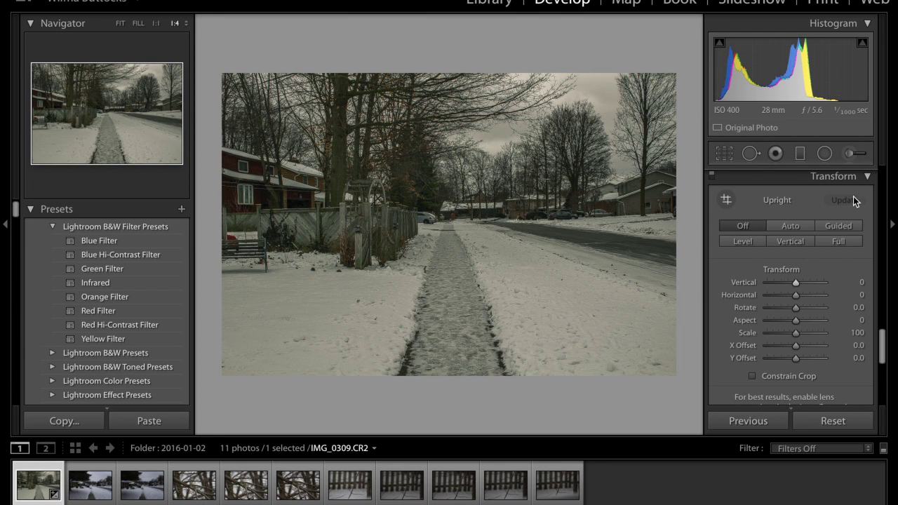
left_click(858, 179)
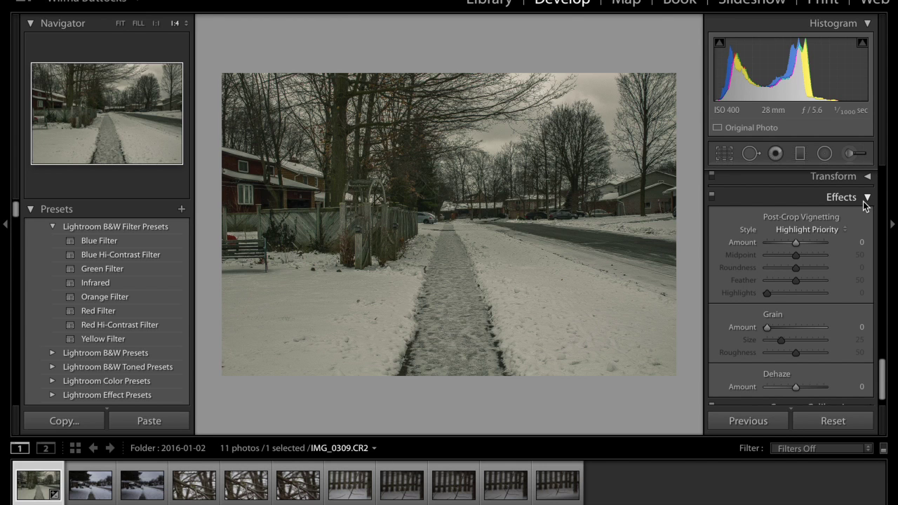
Try stronger dehaze before setting it to +1, and add grain with an amount of 100.
scroll(821, 343, "down", 1)
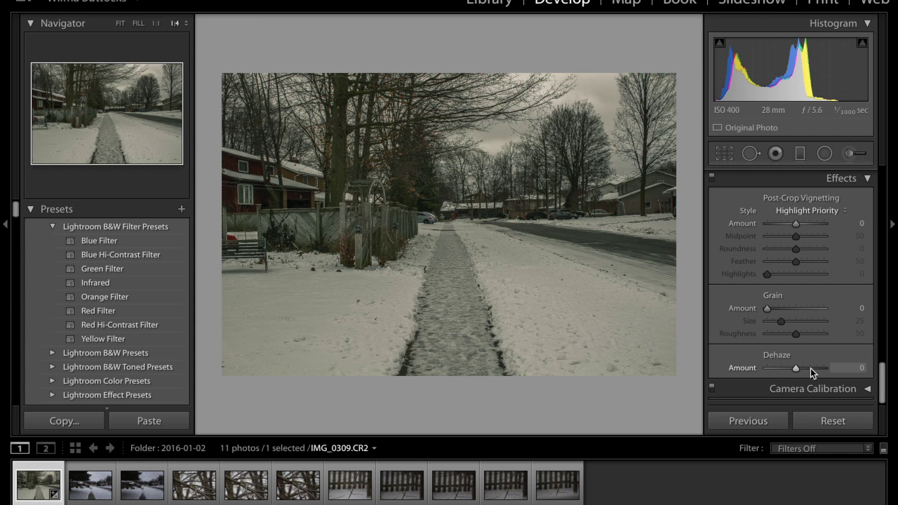
left_click_drag(814, 368, 828, 368)
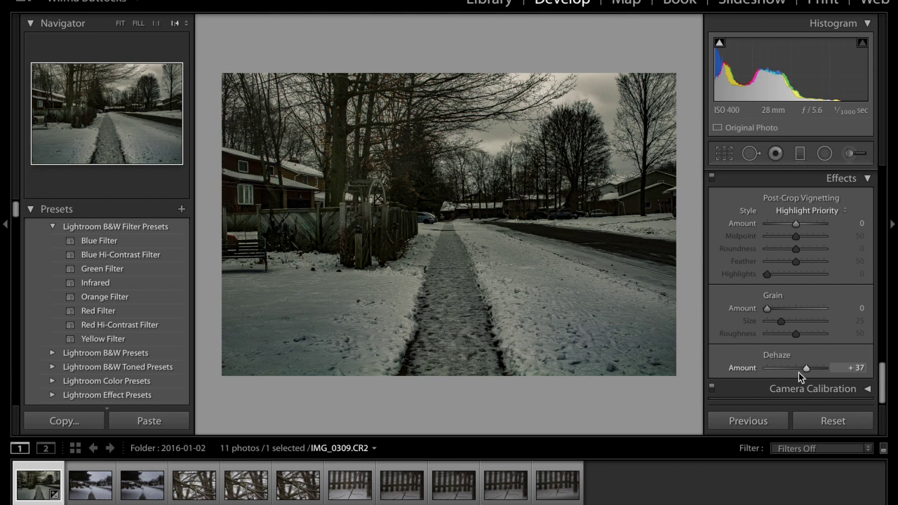
left_click(797, 372)
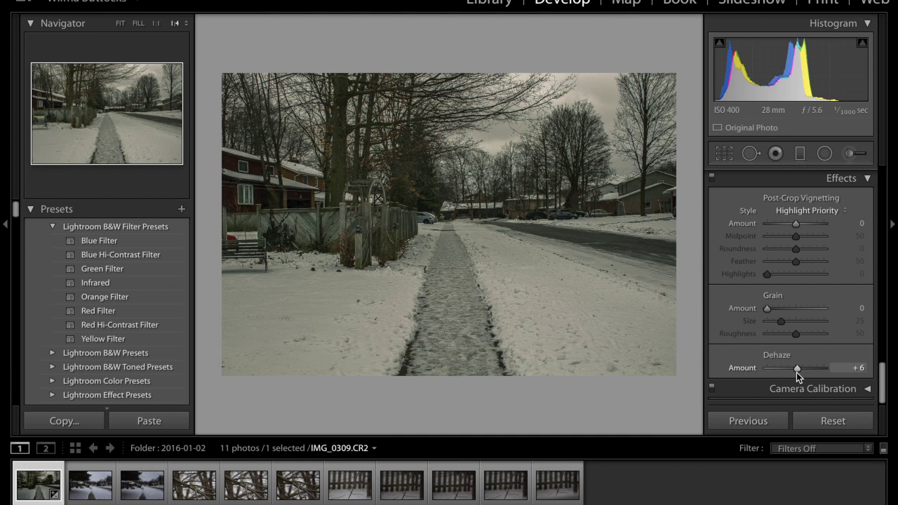
left_click_drag(796, 372, 794, 372)
left_click(802, 308)
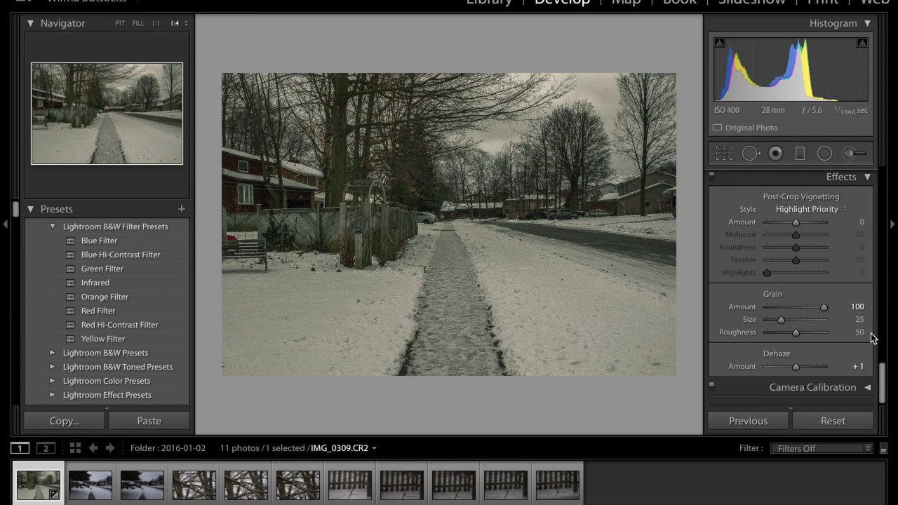
Review the camera calibration settings and darken the photo's edges with a post-crop vignetting amount of −38.
left_click(867, 388)
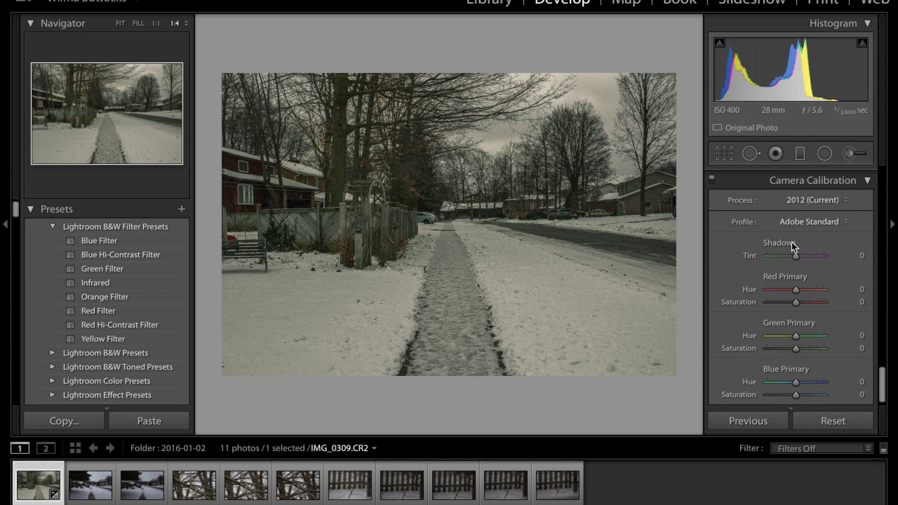
scroll(767, 244, "up", 5)
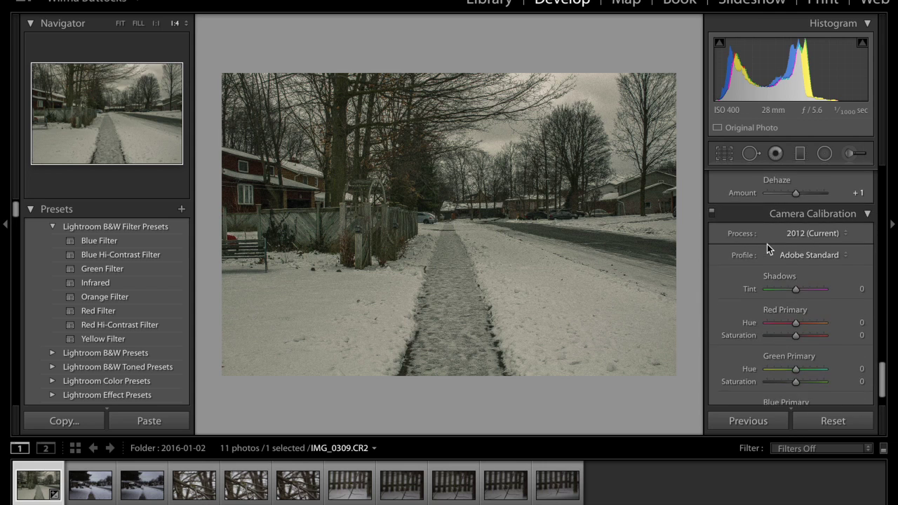
scroll(767, 244, "up", 3)
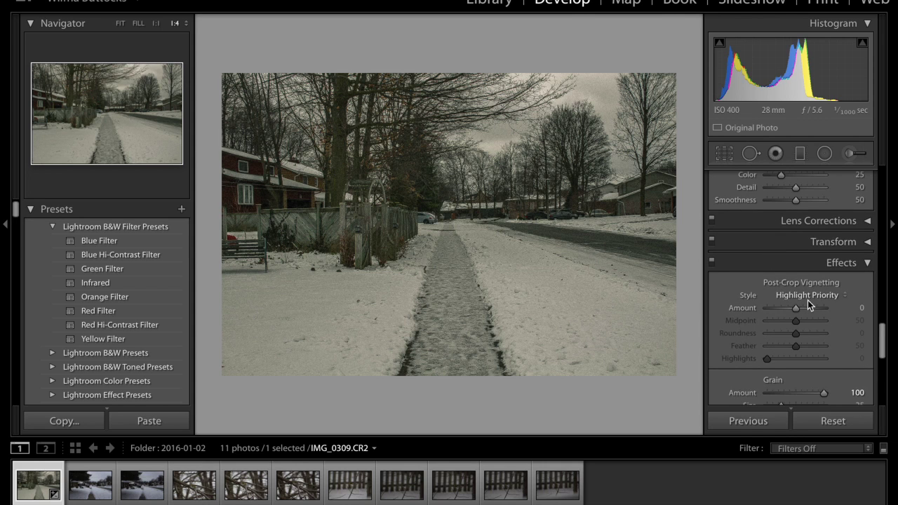
scroll(807, 297, "down", 1)
scroll(807, 297, "down", 2)
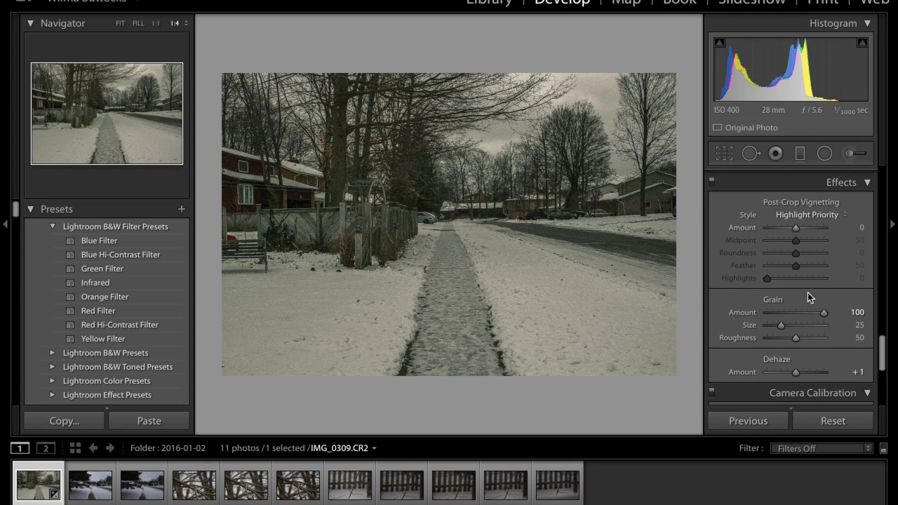
left_click(784, 229)
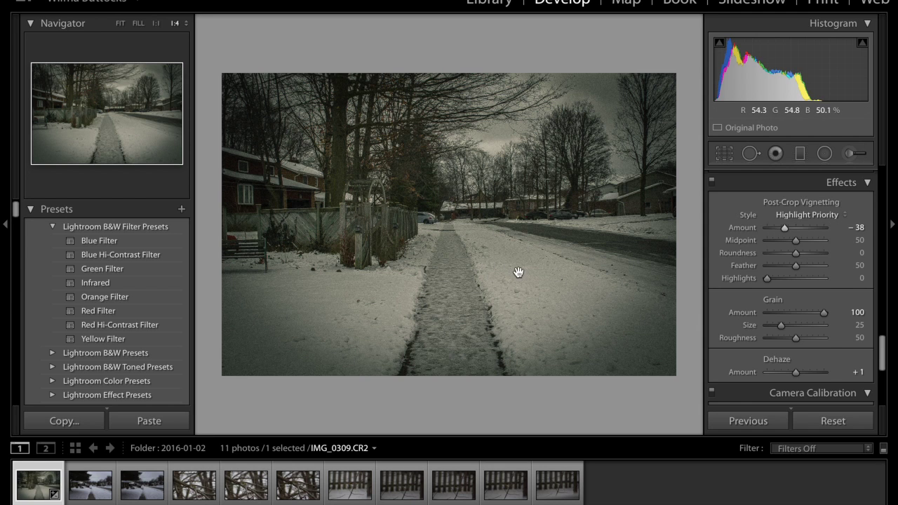
Reset all develop adjustments on the snowy sidewalk photo.
left_click(837, 419)
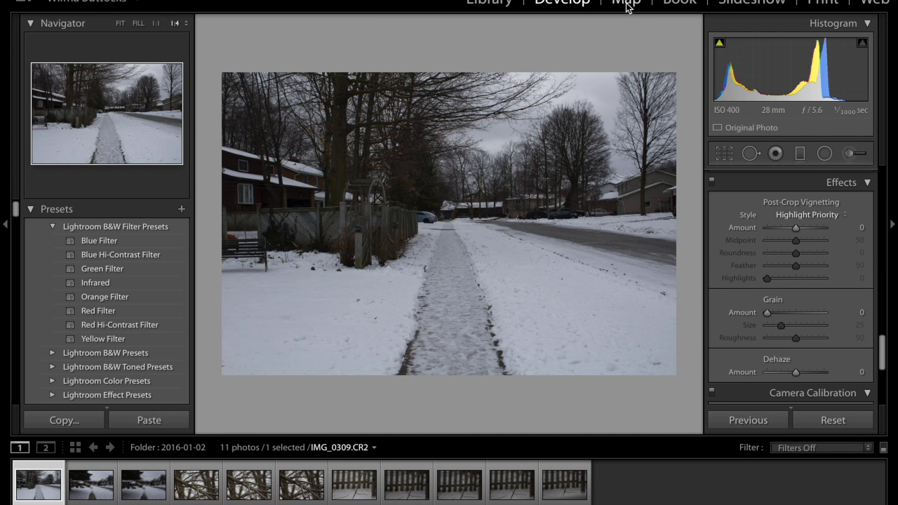